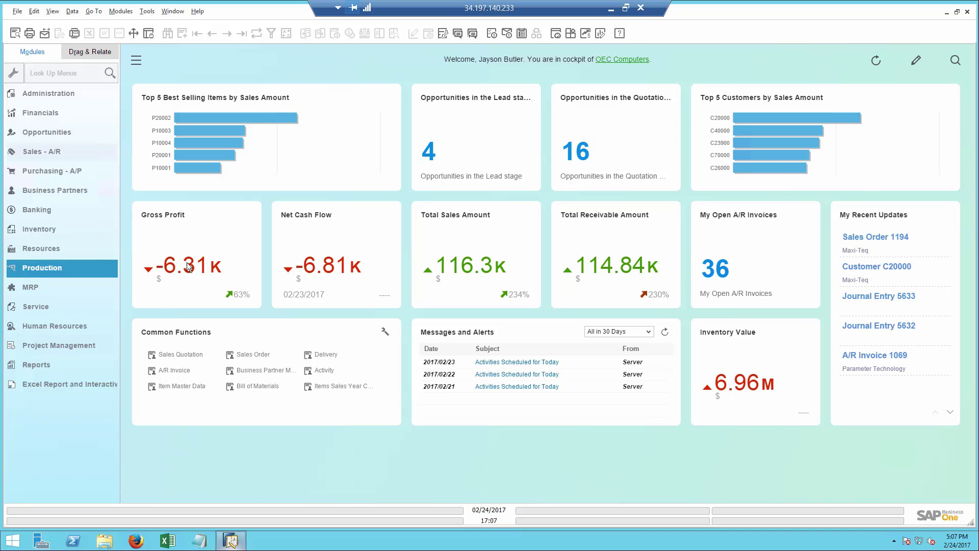
# Step: List the opportunities in the Quotation stage, open opportunity 70, and open the sales quotation linked to its Quotation stage
pyautogui.moveTo(189, 262)
pyautogui.moveTo(157, 263)
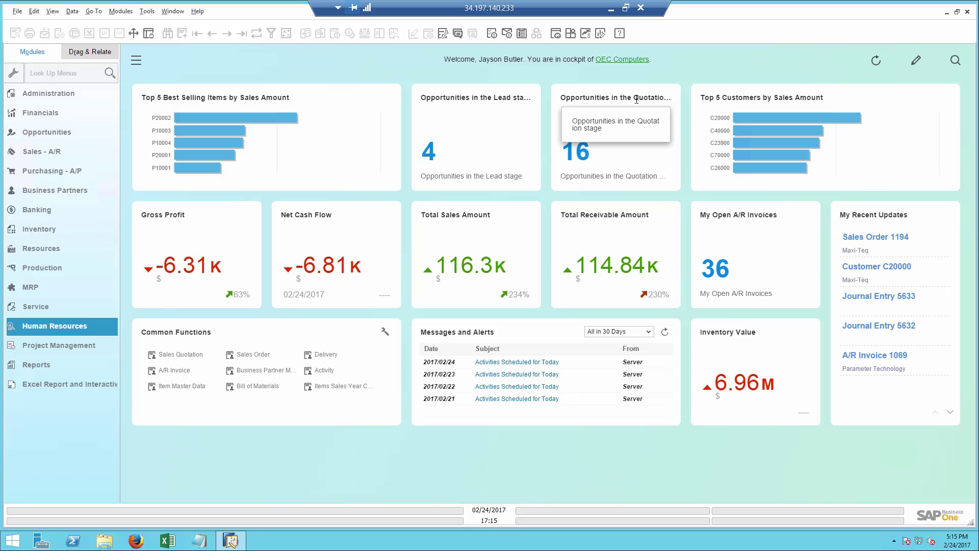
pyautogui.click(582, 158)
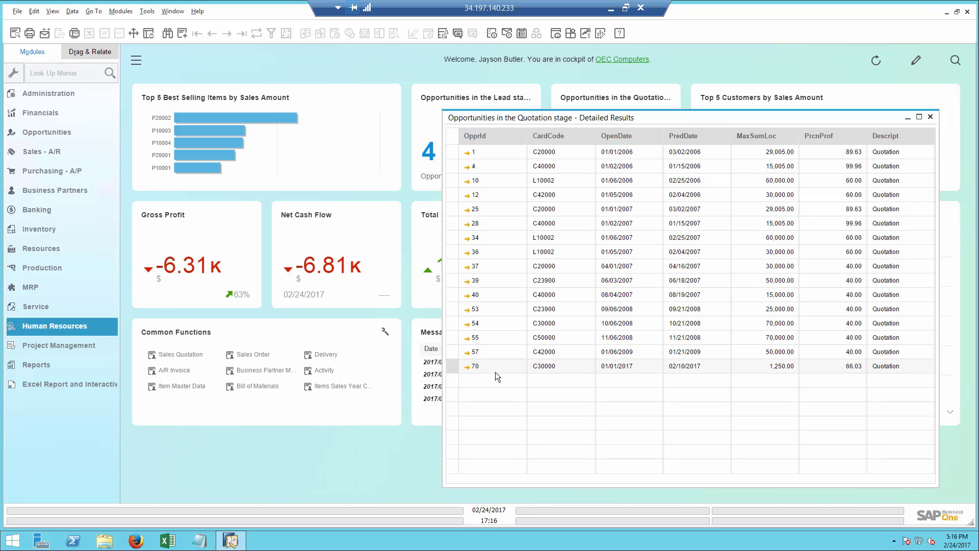
pyautogui.click(467, 368)
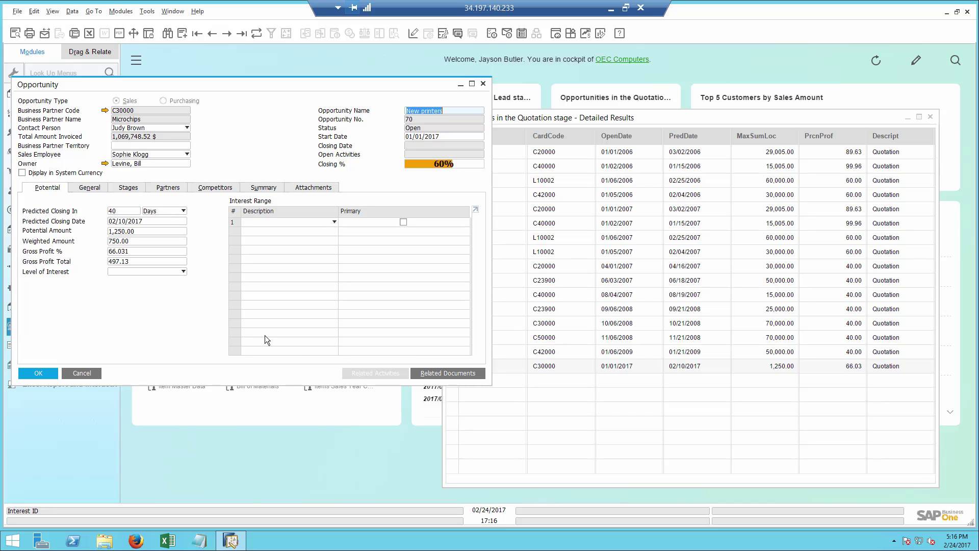
pyautogui.click(131, 188)
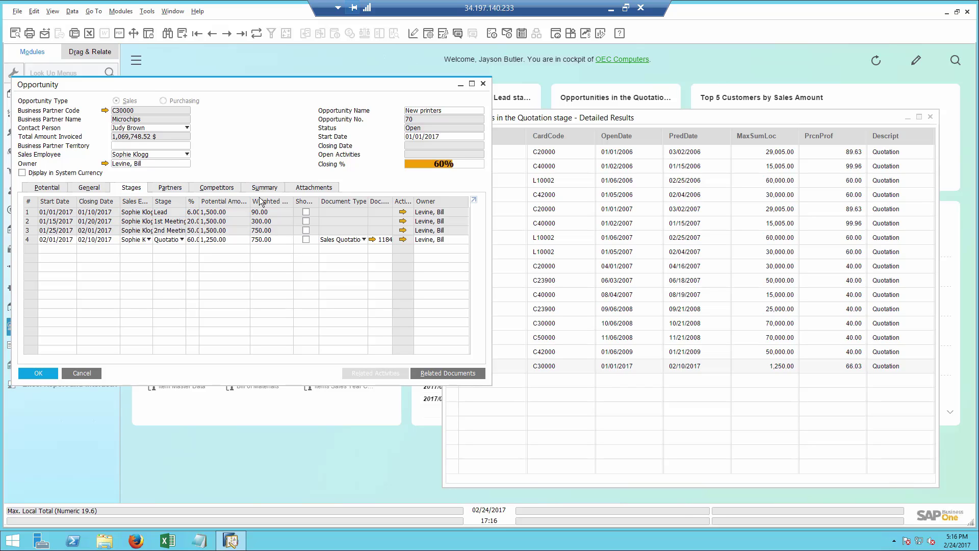
pyautogui.click(372, 240)
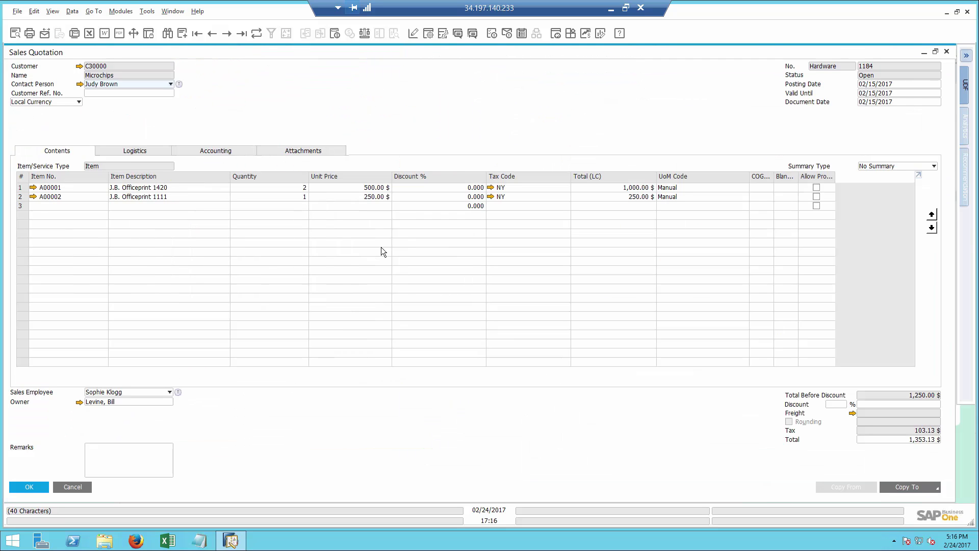
# Step: Search the user list for "sop" and start a conversation with the quotation's sales employee
pyautogui.click(459, 36)
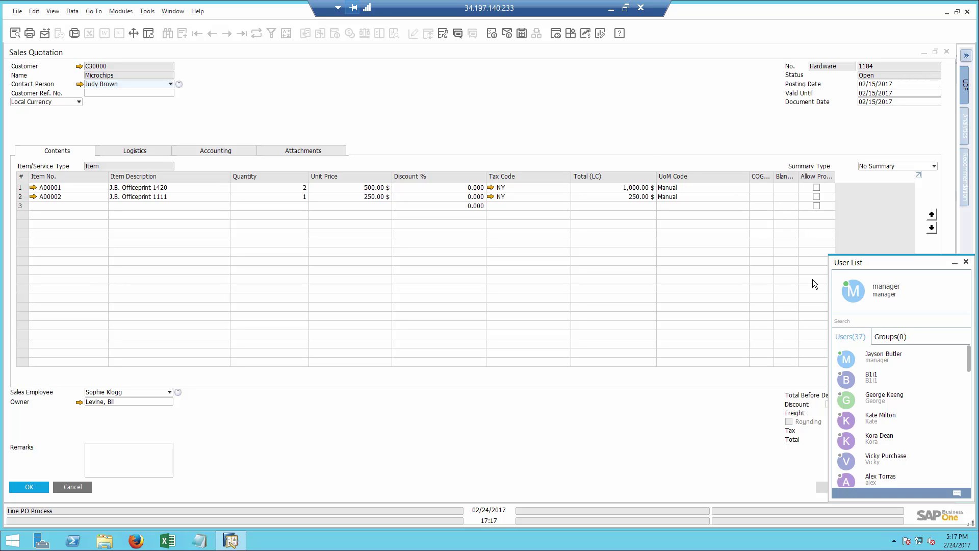
pyautogui.click(897, 341)
pyautogui.click(852, 338)
pyautogui.click(856, 322)
pyautogui.write('s')
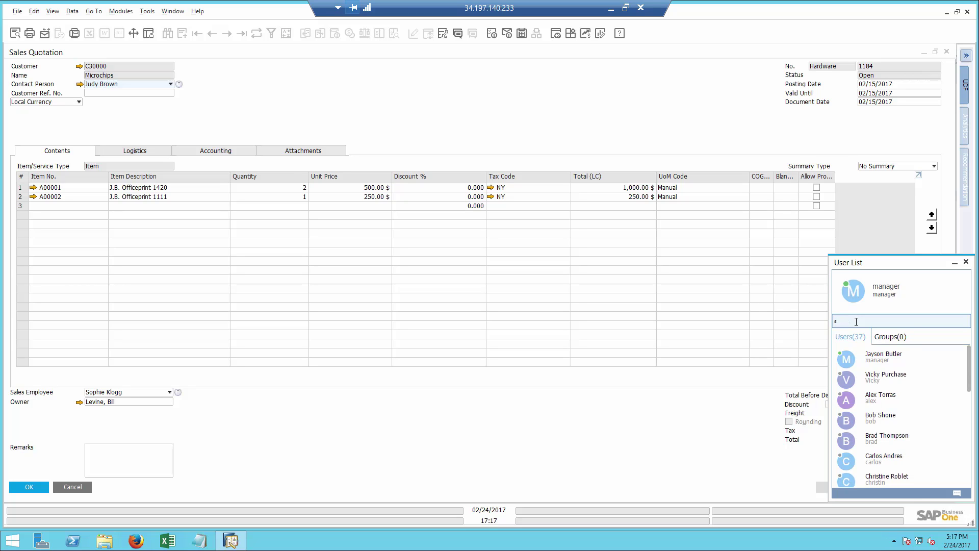
pyautogui.write('op')
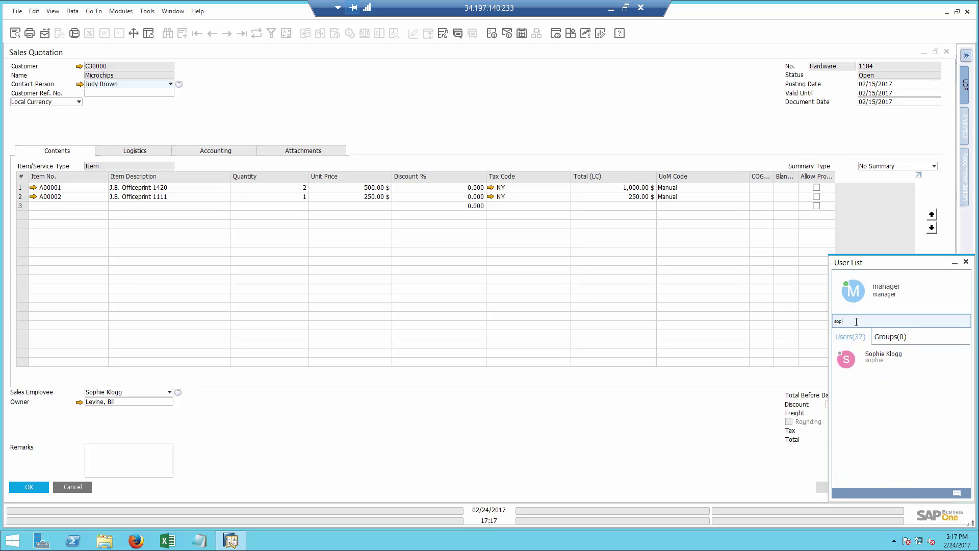
pyautogui.doubleClick(884, 356)
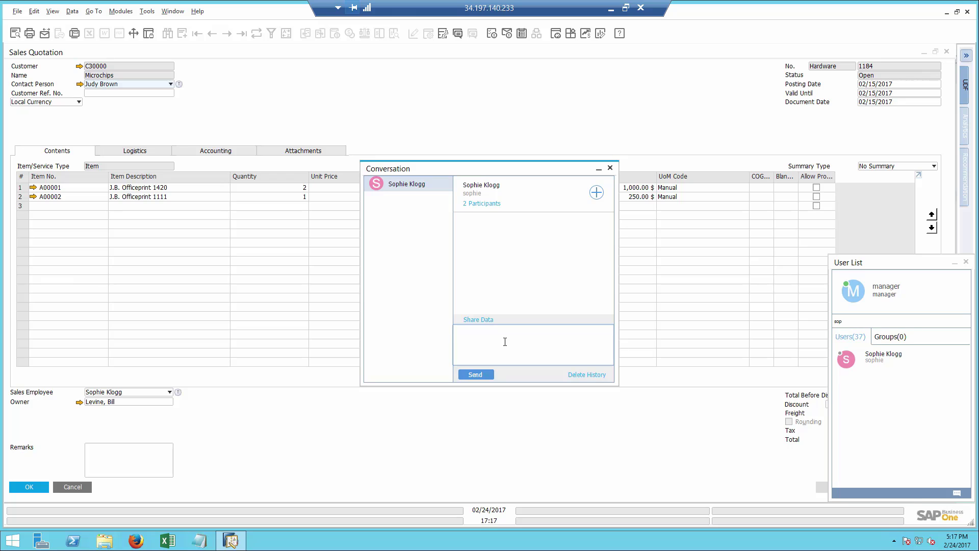
# Step: Write "Please follow up on" in the conversation, share the open sales quotation as a link, and close the conversation
pyautogui.write('Please follow up on')
pyautogui.click(386, 125)
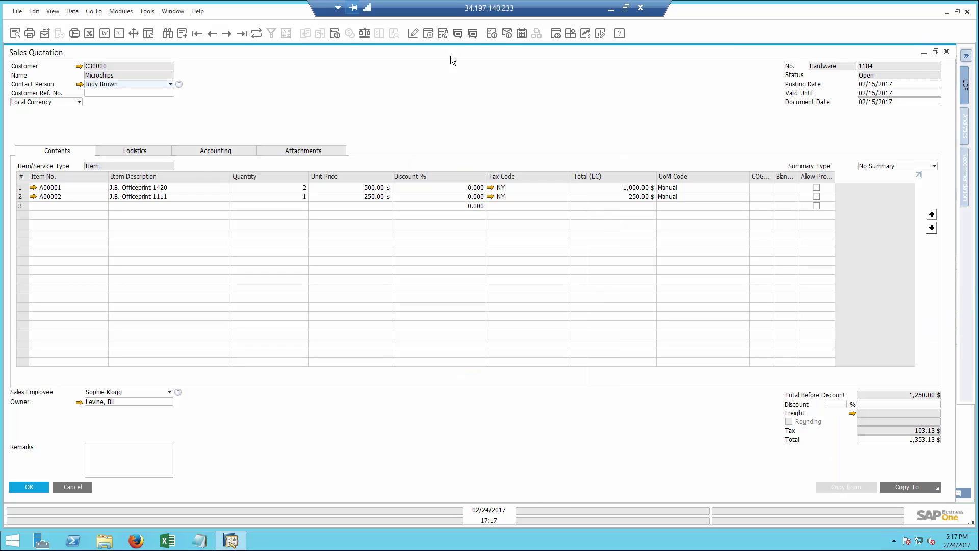
pyautogui.click(472, 34)
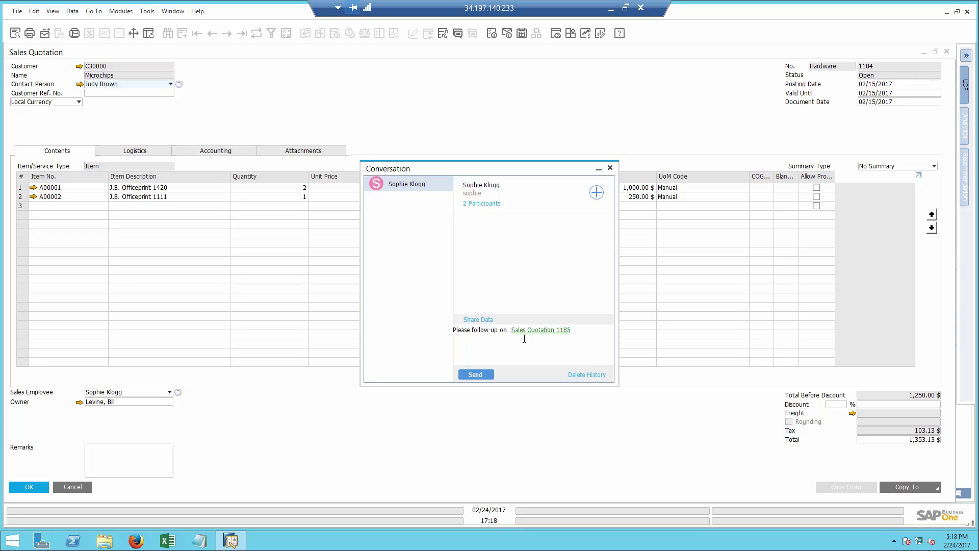
pyautogui.click(610, 168)
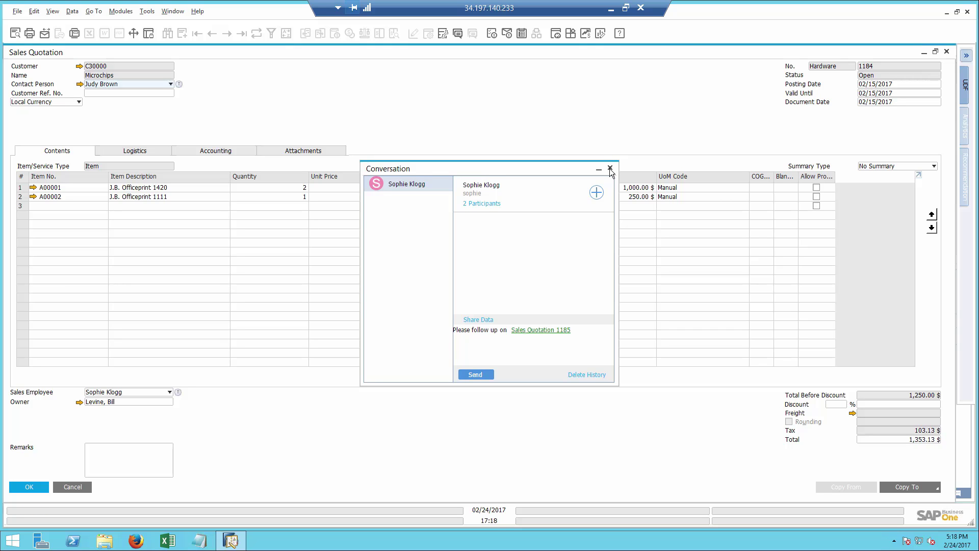
# Step: Close the sales quotation, the opportunity, the detailed results list and the user list to return to the cockpit
pyautogui.click(947, 52)
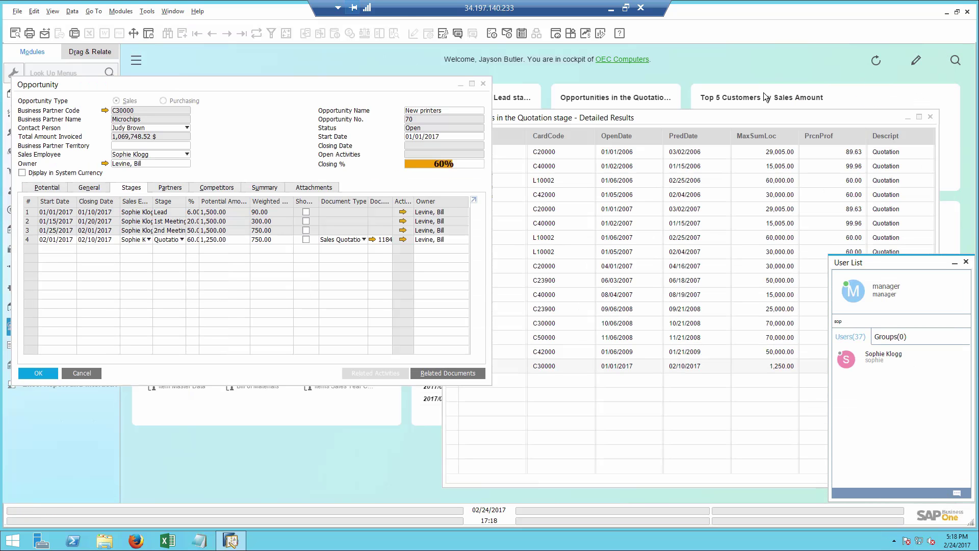
pyautogui.click(483, 83)
pyautogui.click(932, 142)
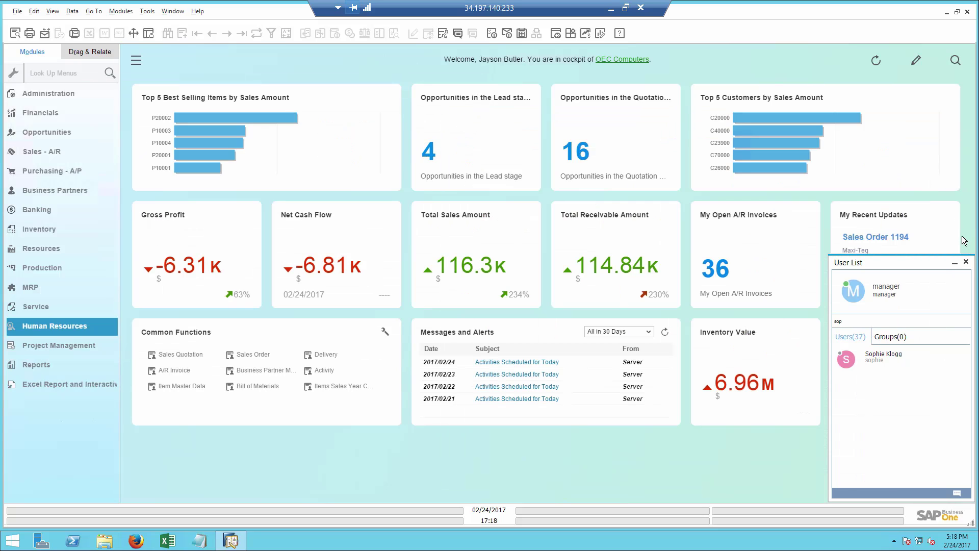
pyautogui.click(966, 261)
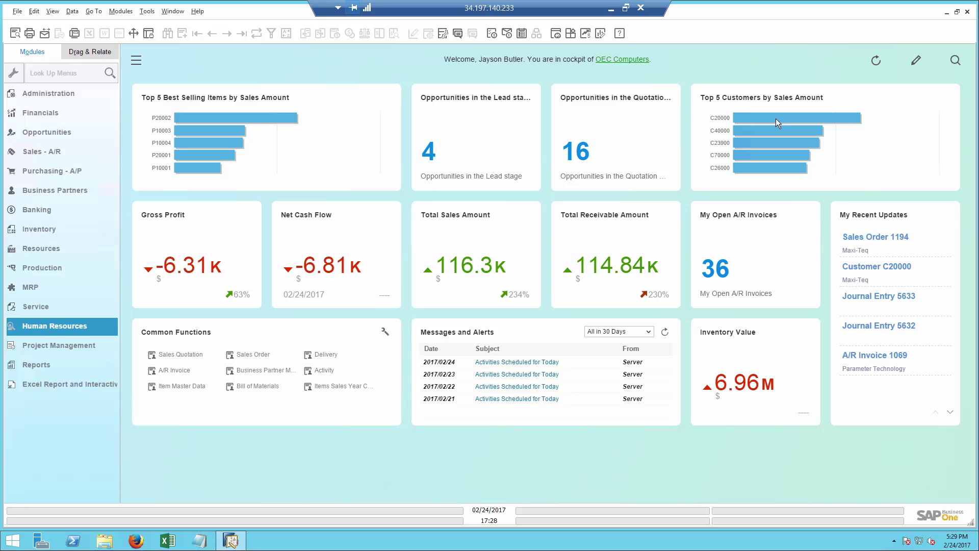
# Step: Open the Customer 360 view for the highest-ranked customer in the Top 5 Customers by Sales Amount chart
pyautogui.moveTo(772, 120)
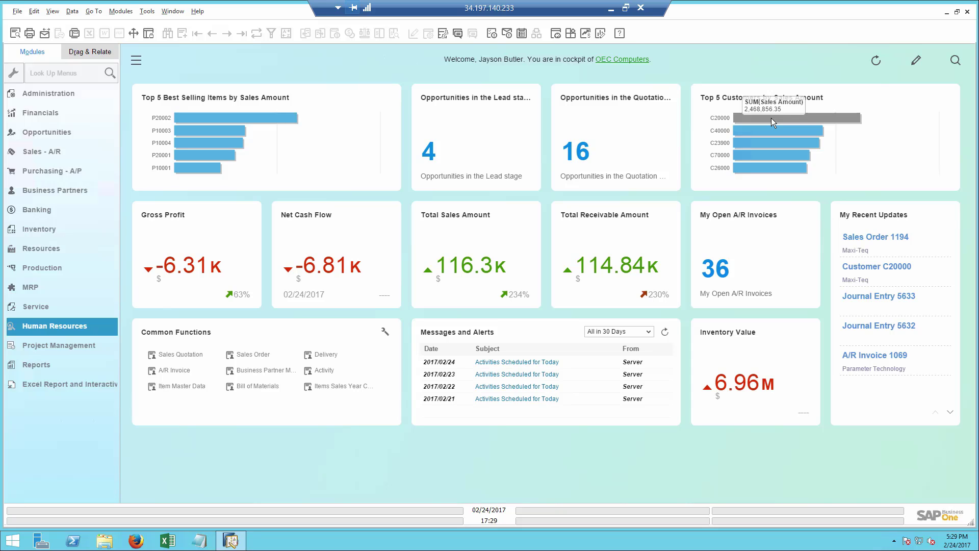
pyautogui.click(772, 119)
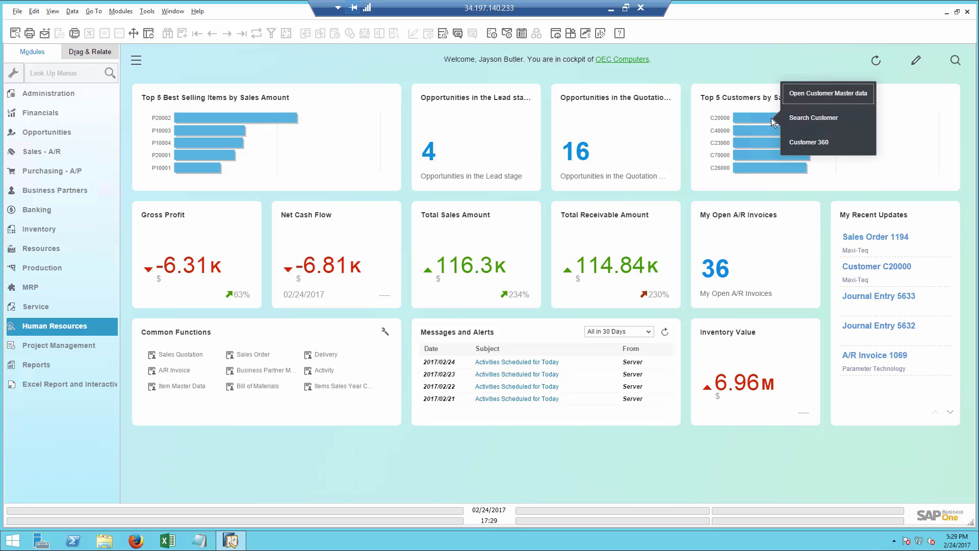
pyautogui.moveTo(752, 118)
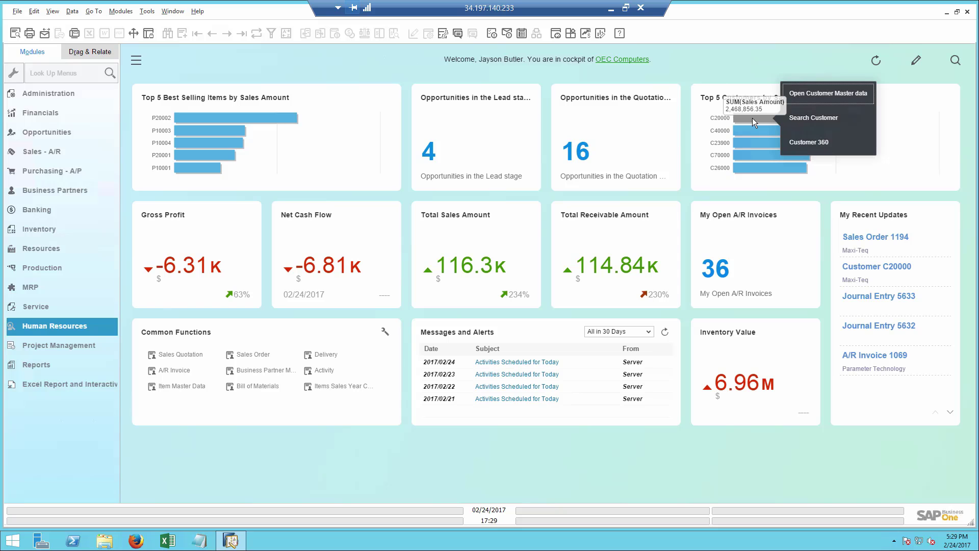
pyautogui.click(807, 144)
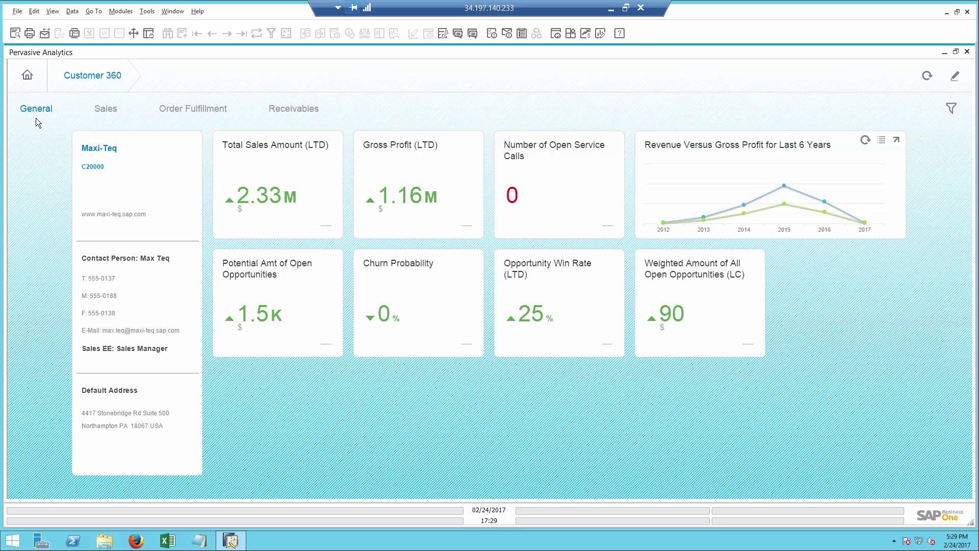
# Step: Review the customer's General, Sales, Order Fulfillment and Receivables analytics in Customer 360
pyautogui.moveTo(247, 190)
pyautogui.click(106, 110)
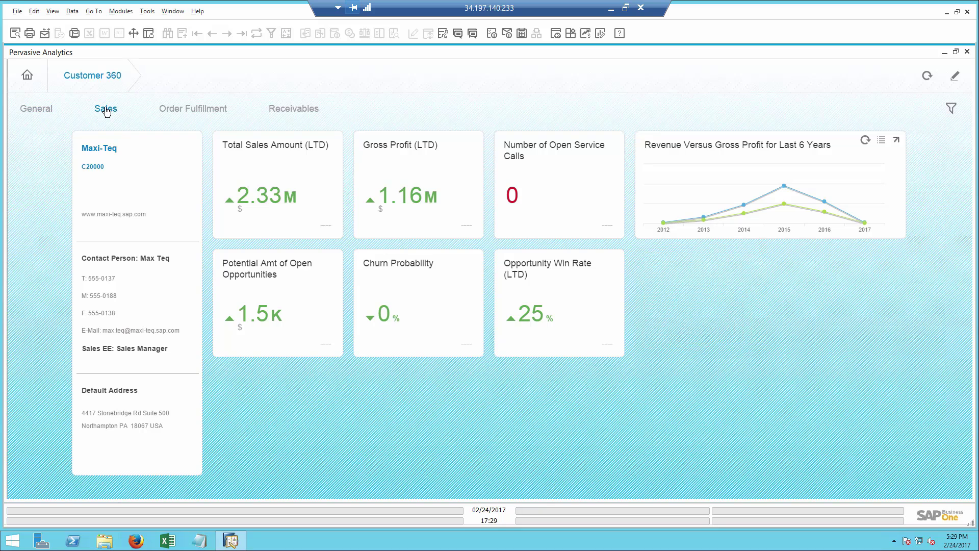
pyautogui.click(191, 113)
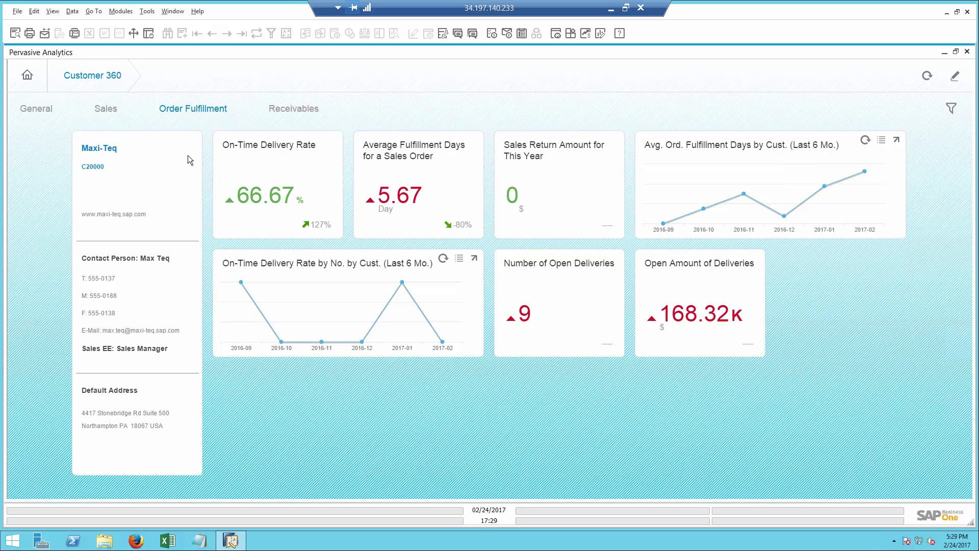
pyautogui.moveTo(259, 205)
pyautogui.click(290, 119)
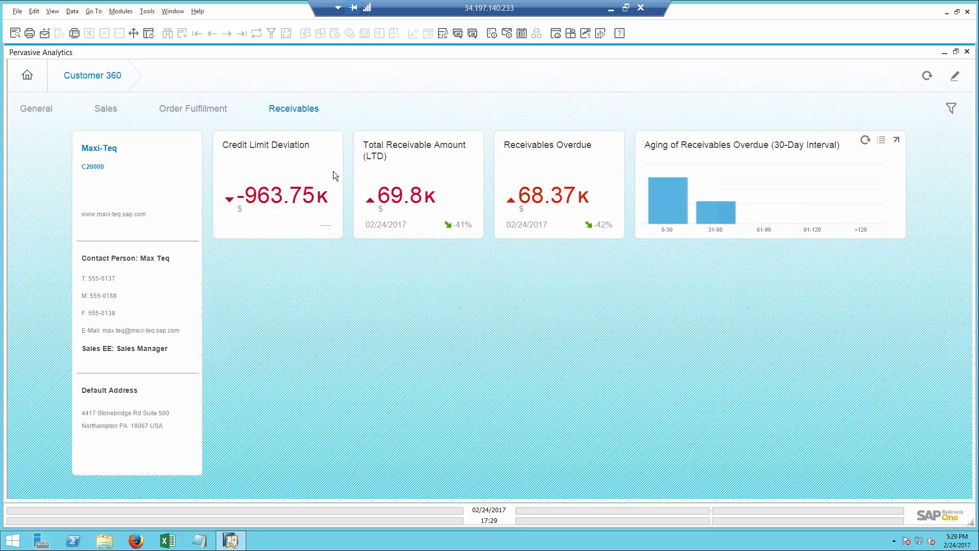
pyautogui.moveTo(549, 204)
# Step: Open the Maxi-Teq business partner master data and create a new activity from it
pyautogui.click(96, 154)
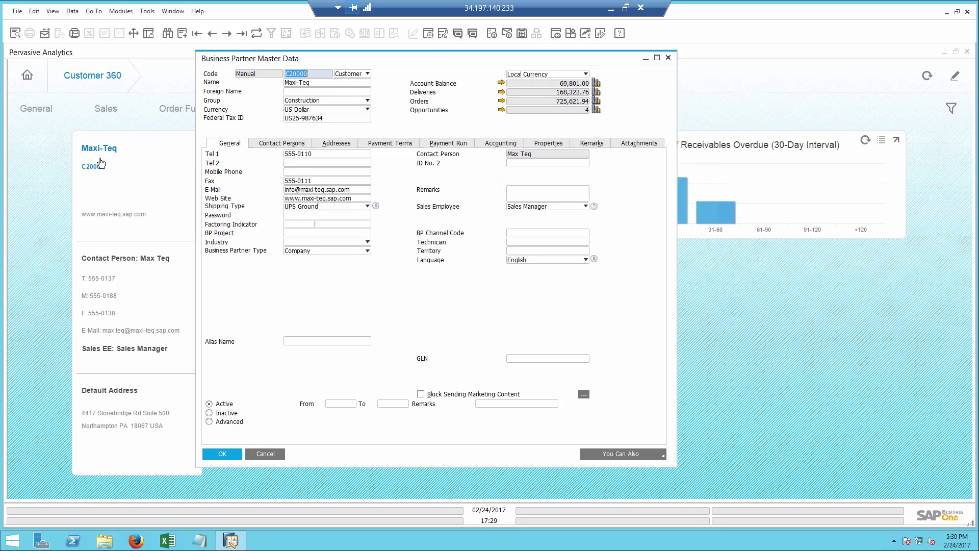
pyautogui.click(646, 455)
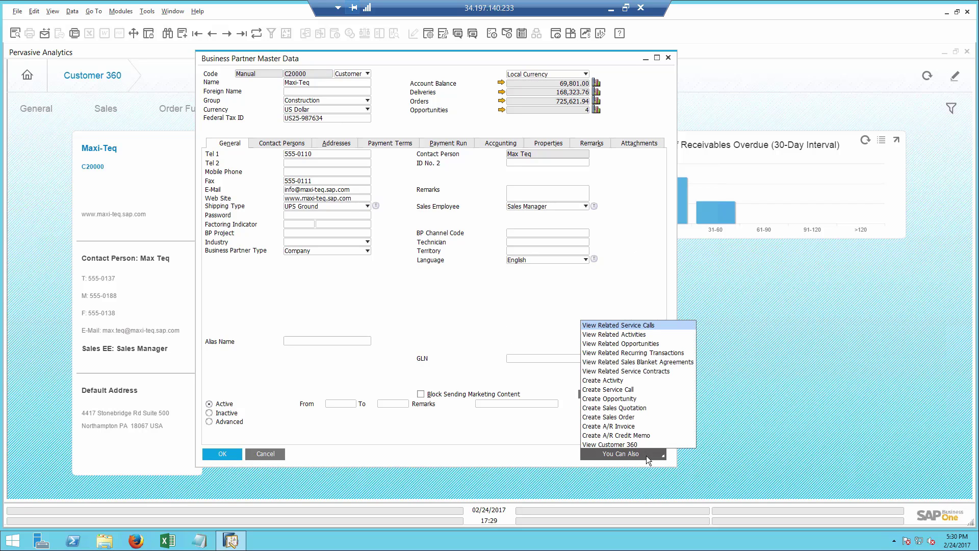
pyautogui.click(620, 382)
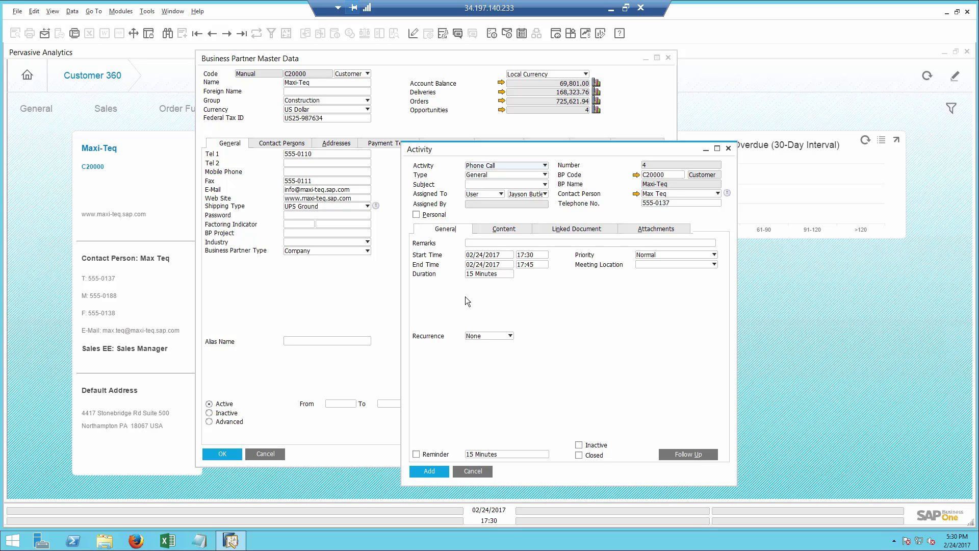
# Step: Keep the activity as a Phone Call, and set its type to Sales and its subject to Printers
pyautogui.click(489, 165)
pyautogui.click(488, 174)
pyautogui.click(489, 175)
pyautogui.click(489, 191)
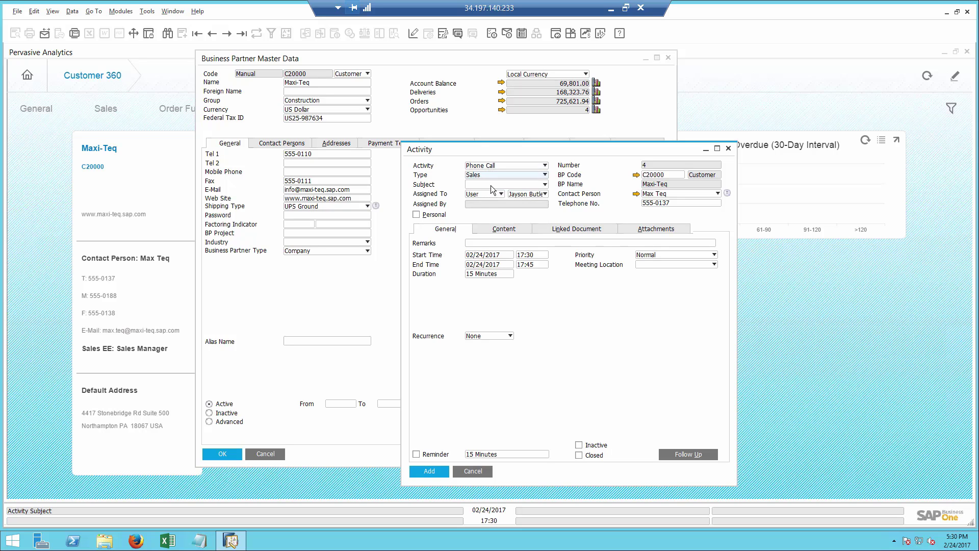
pyautogui.click(490, 184)
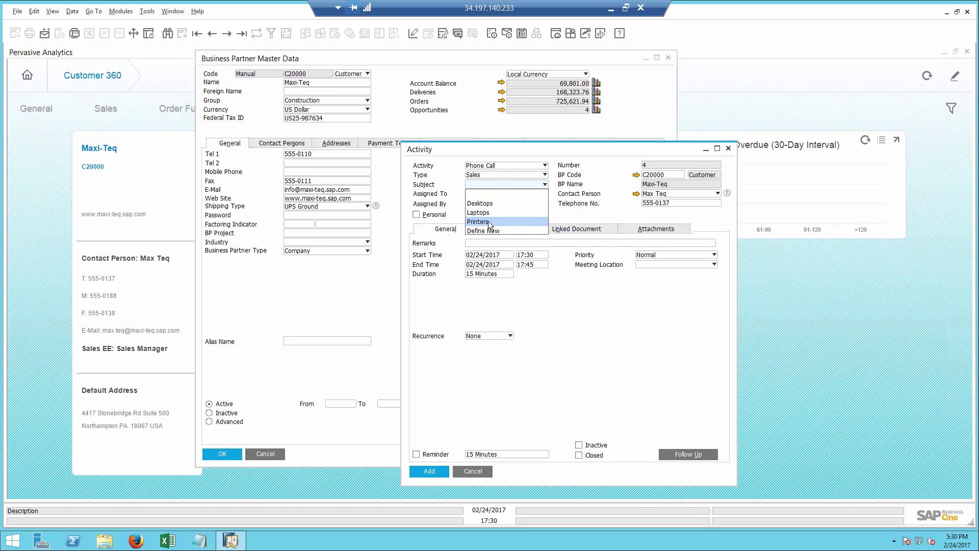
pyautogui.click(488, 222)
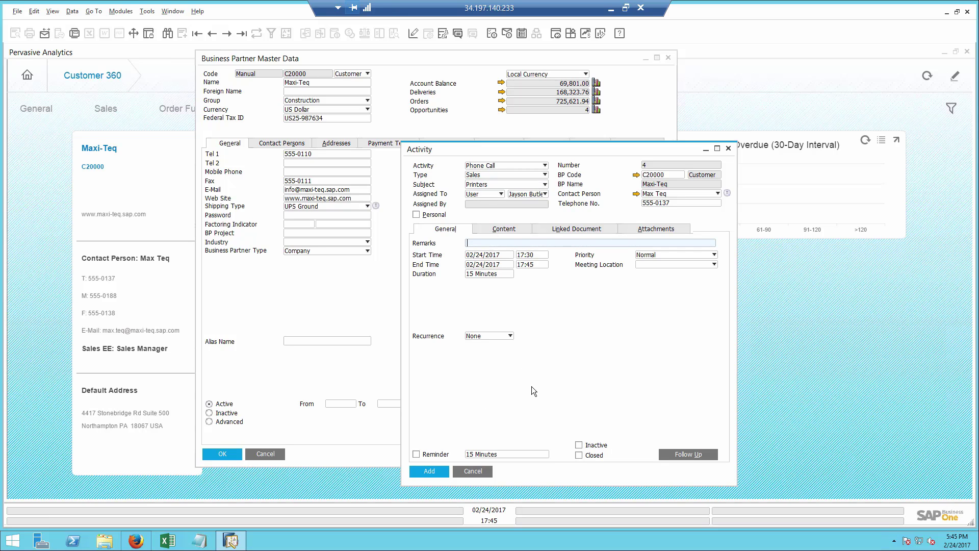
# Step: Set the activity's linked document type to Sales Orders and start a new sales order from the document number selection
pyautogui.click(574, 233)
pyautogui.click(547, 260)
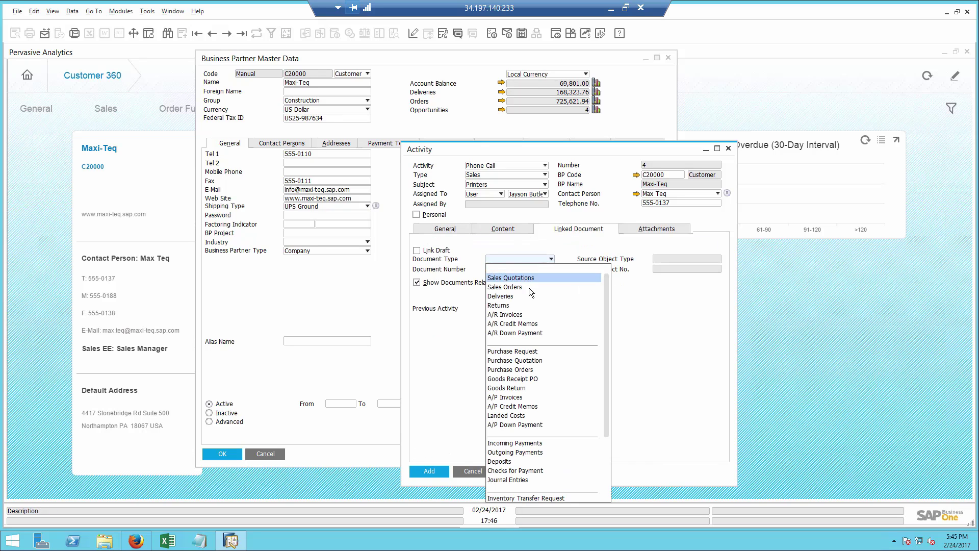
pyautogui.click(528, 288)
pyautogui.click(523, 269)
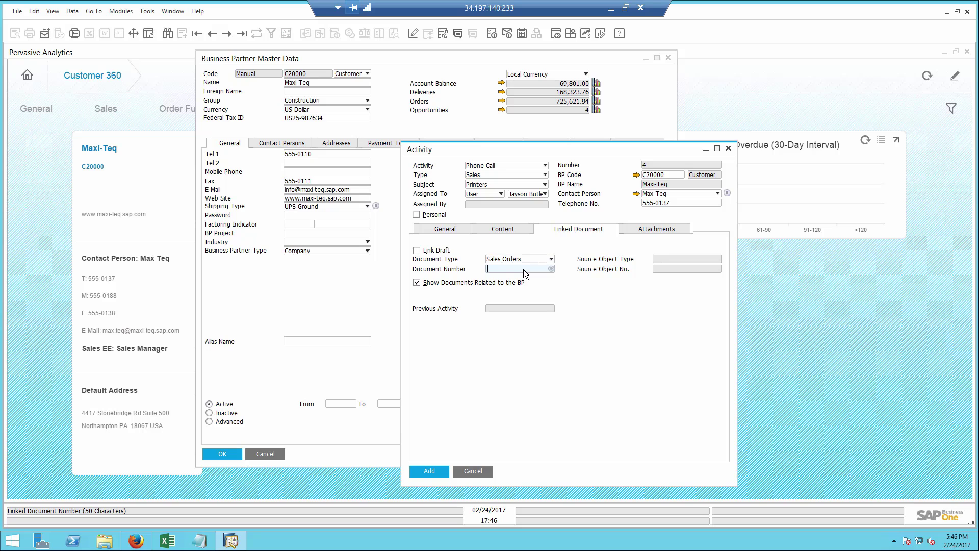
pyautogui.press('Tab')
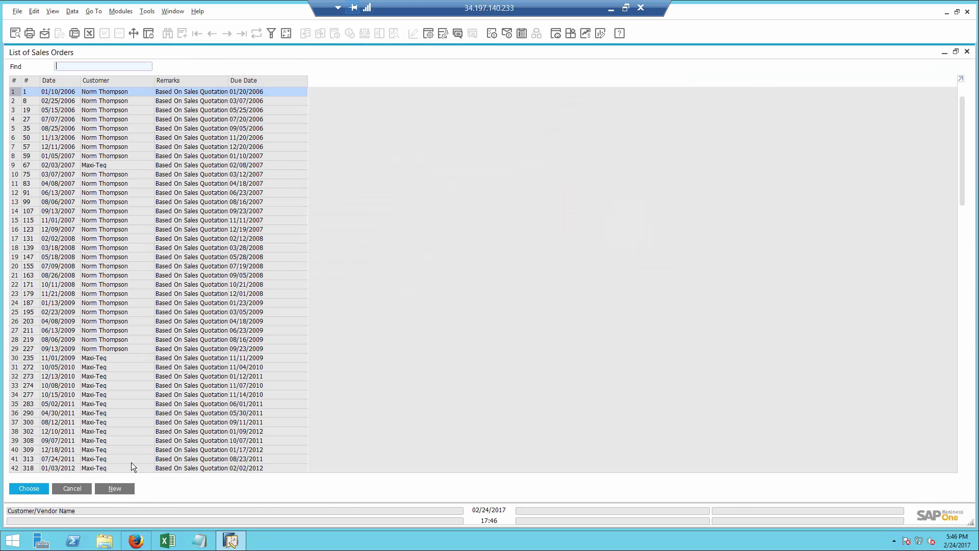
pyautogui.click(115, 489)
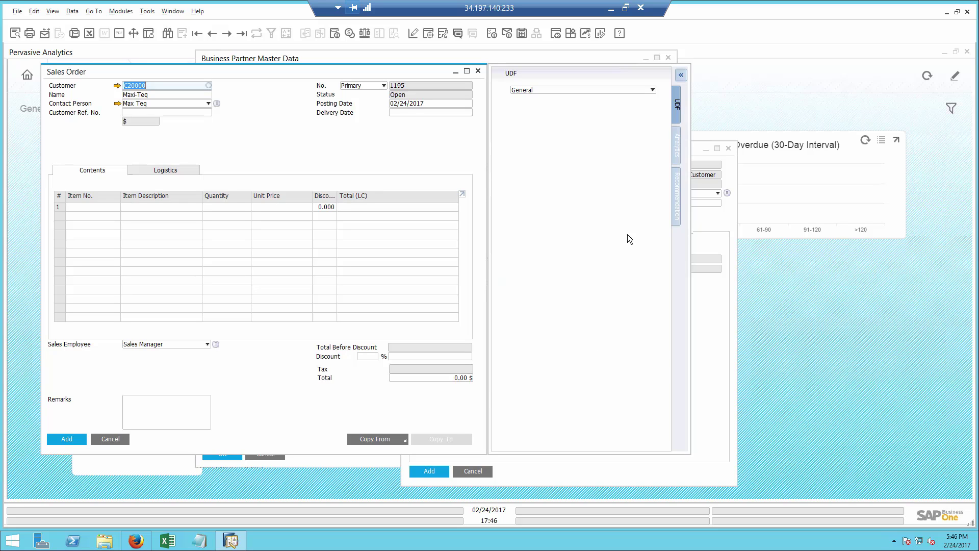
# Step: Show the sales recommendations for this customer and add items A00002 and I00008 to the sales order
pyautogui.click(675, 207)
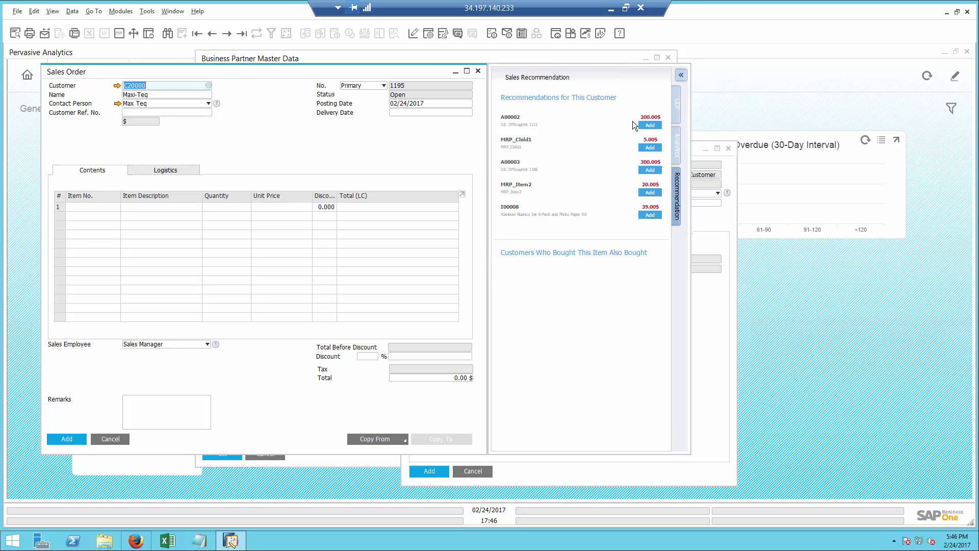
pyautogui.click(649, 126)
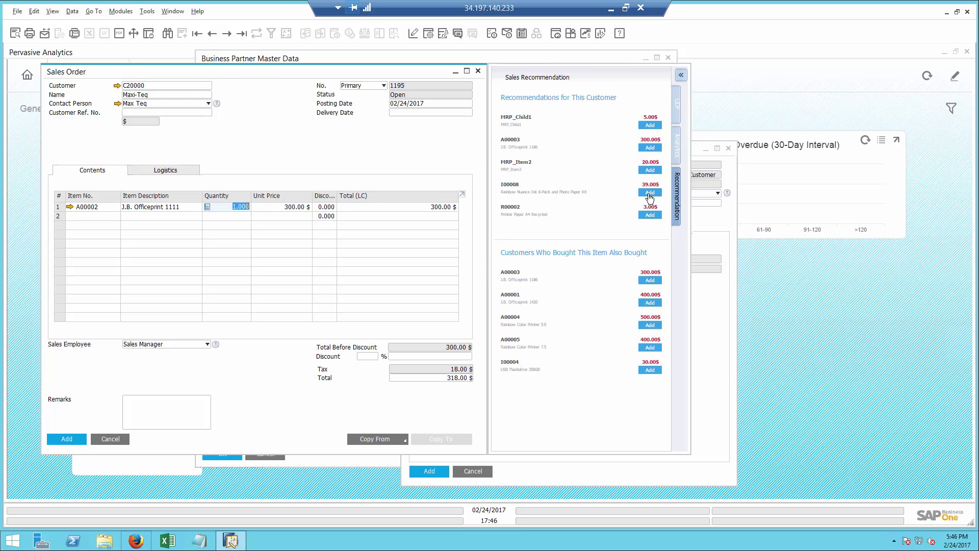
pyautogui.click(650, 194)
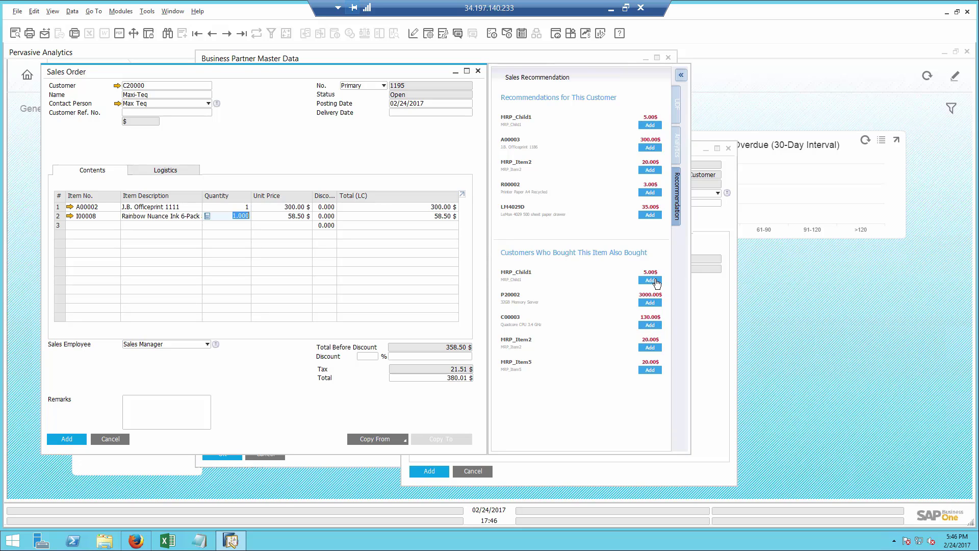
# Step: Add the recommended item C00003 to the sales order and set the delivery date to 02/25/2017
pyautogui.click(649, 324)
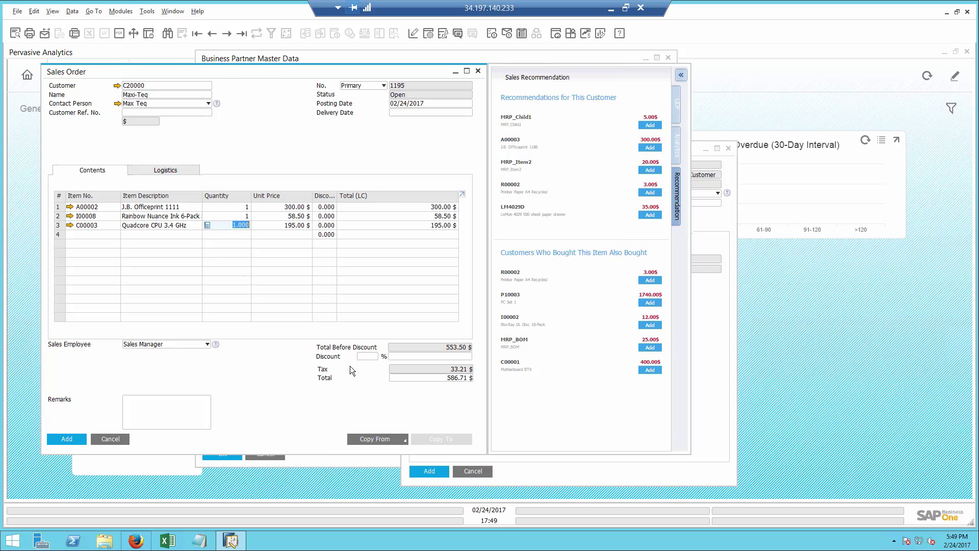
pyautogui.click(415, 112)
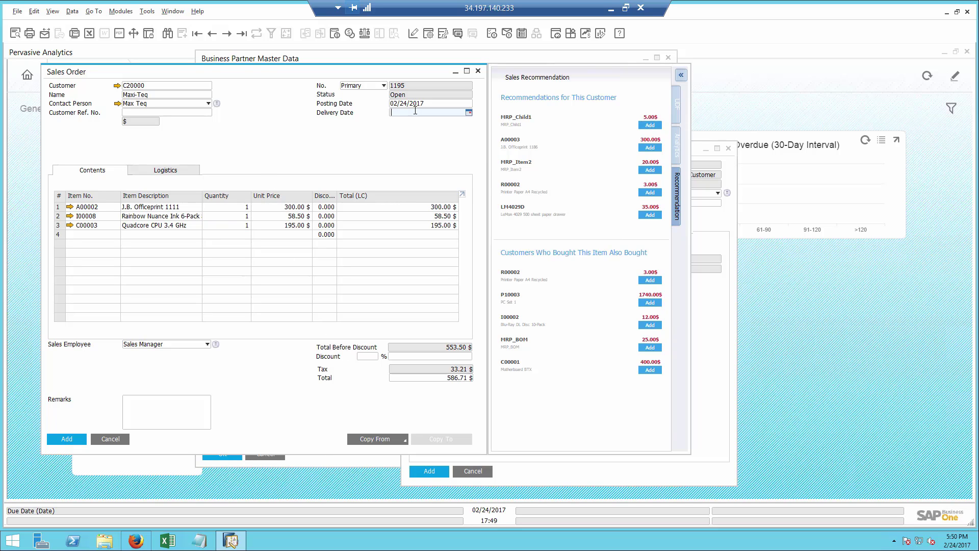
pyautogui.write('25')
pyautogui.press('Tab')
# Step: Find an item by the description "ink", add Printer Ink as the fourth order line, and set its quantity to 3
pyautogui.click(193, 236)
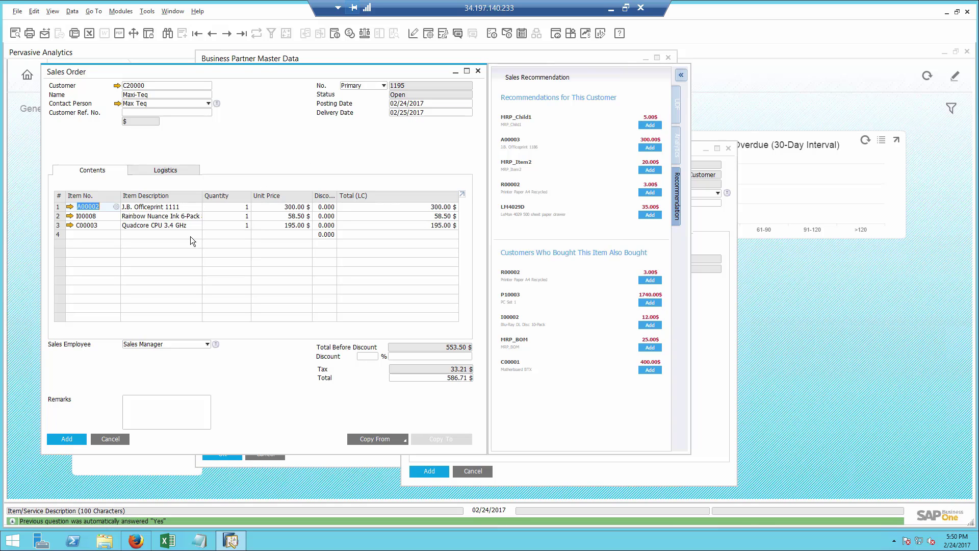
pyautogui.write('in')
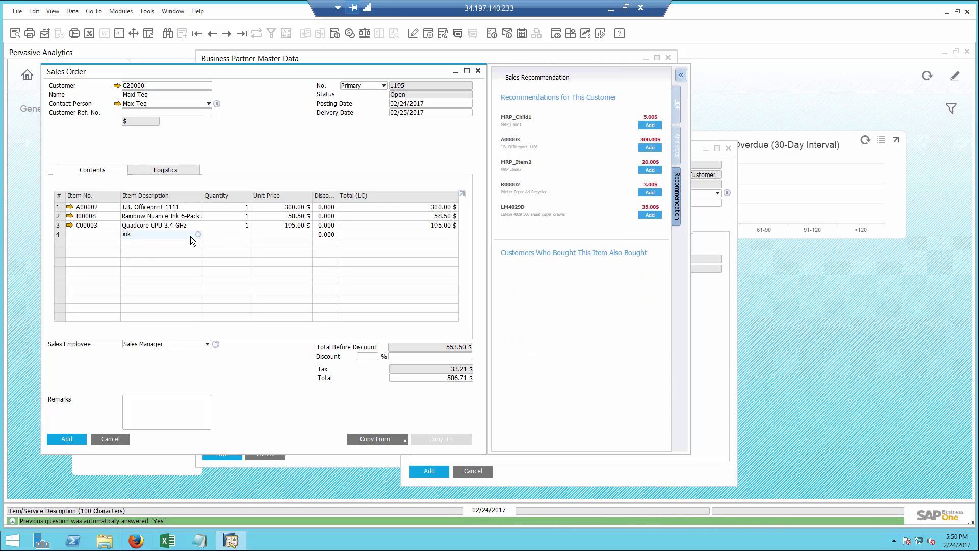
pyautogui.write('k')
pyautogui.click(167, 244)
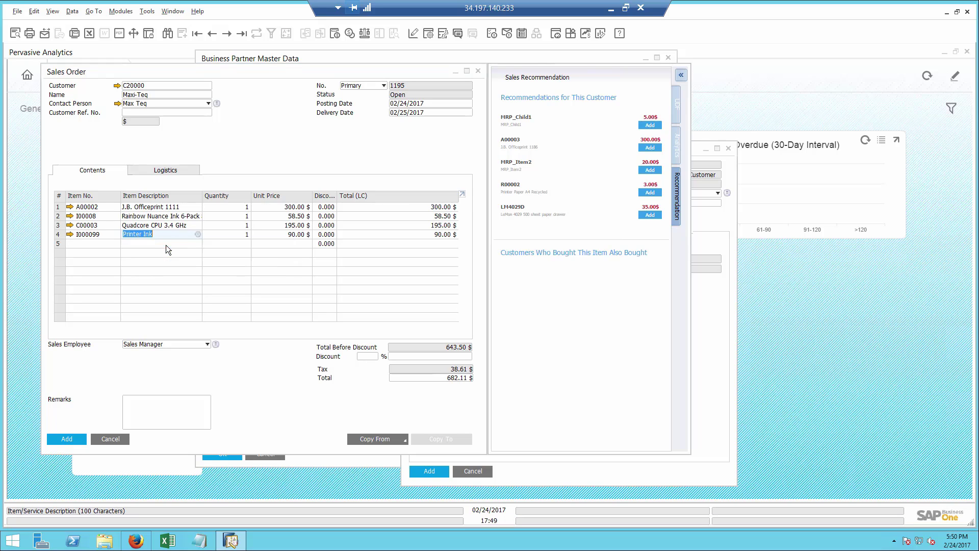
pyautogui.click(217, 236)
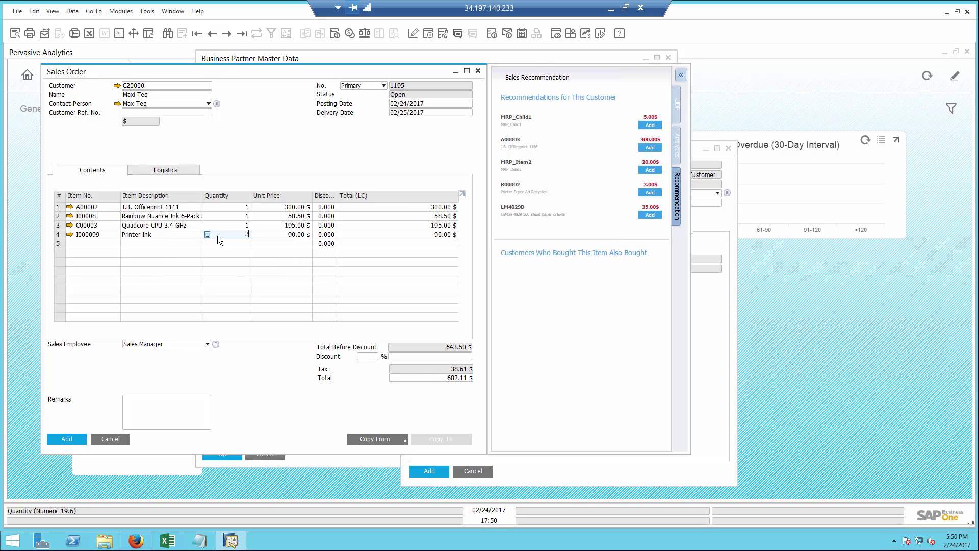
pyautogui.write('3')
pyautogui.press('Tab')
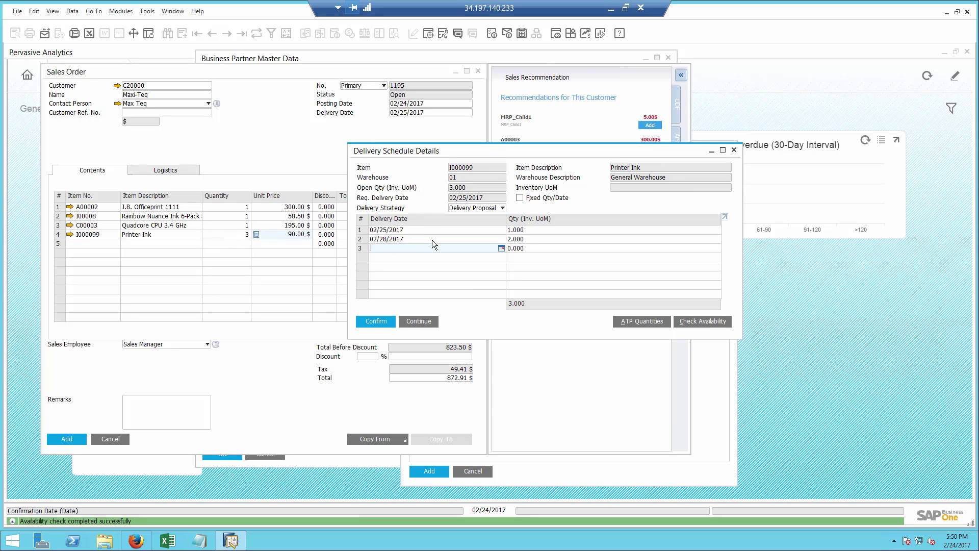
# Step: Confirm the proposed delivery schedule for Printer Ink and add the sales order
pyautogui.click(376, 320)
pyautogui.click(377, 324)
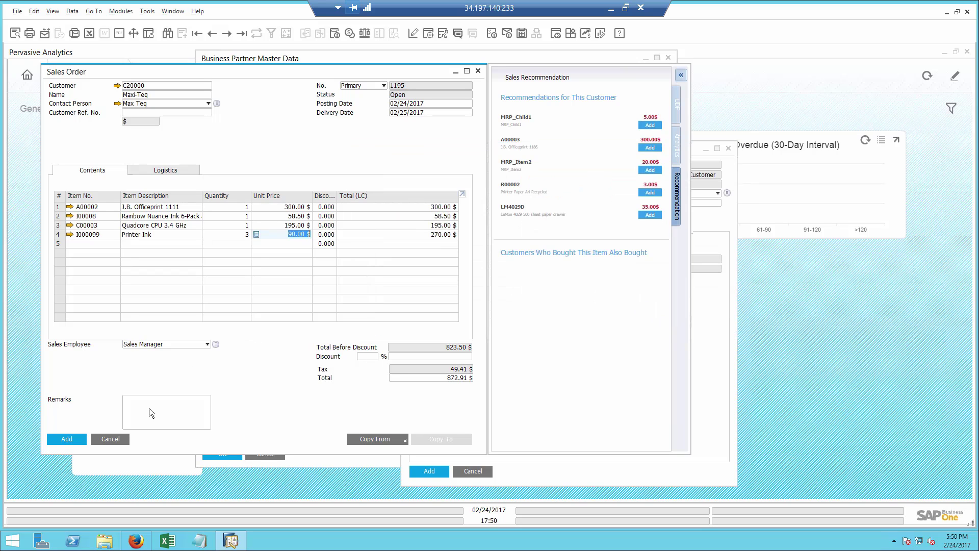
pyautogui.click(60, 437)
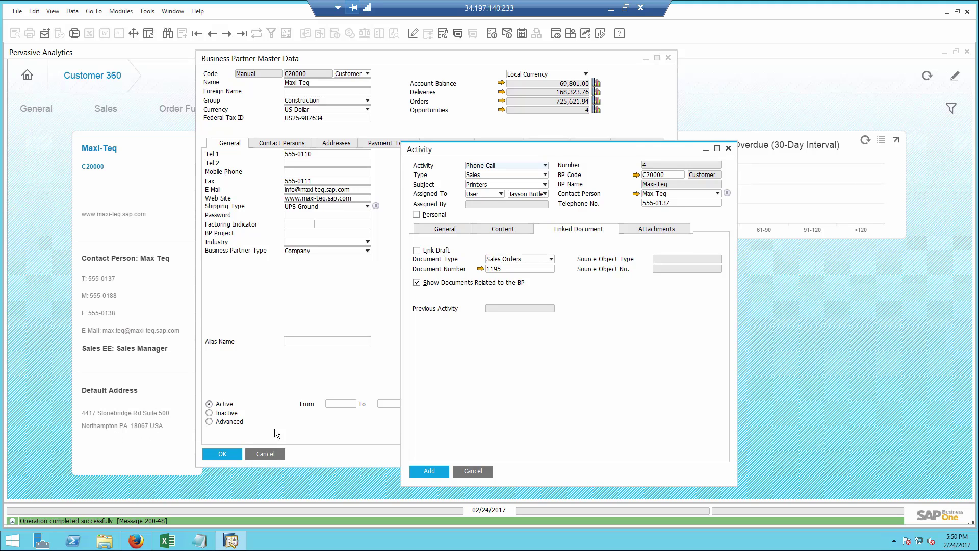
# Step: Cancel the new activity and close the Maxi-Teq master data and Customer 360 to return to the cockpit
pyautogui.click(475, 470)
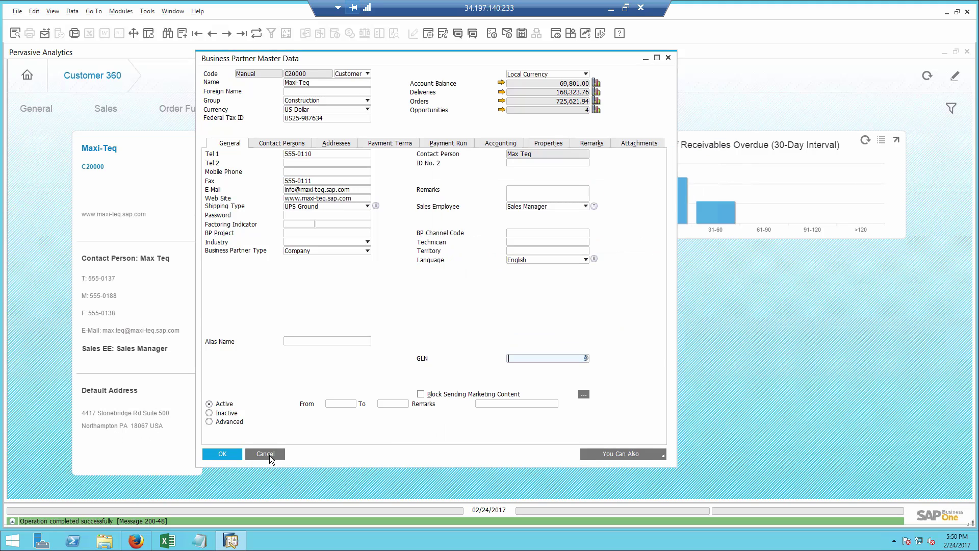
pyautogui.click(268, 453)
pyautogui.click(967, 52)
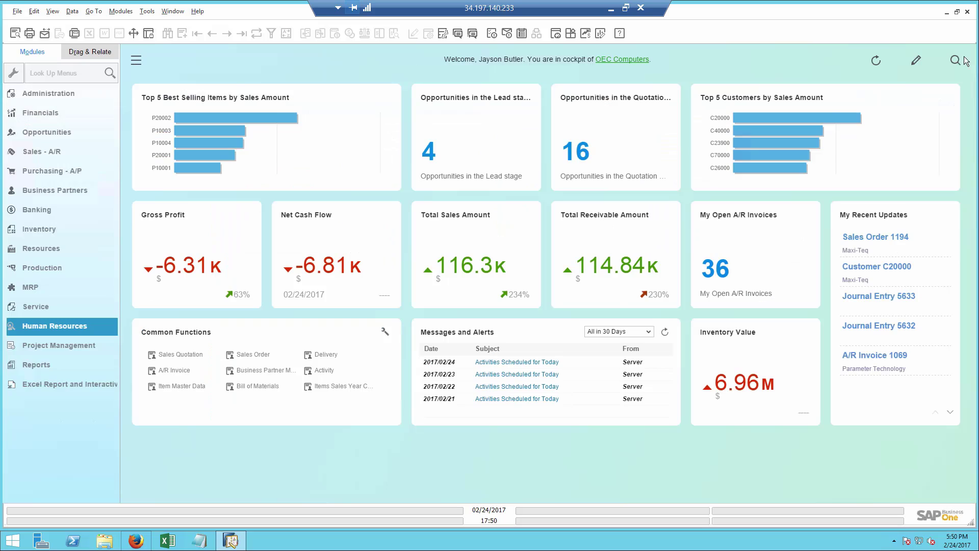
# Step: Open the Sales Order form from Sales - A/R and browse back to the Maxi-Teq order containing Printer Ink
pyautogui.click(42, 151)
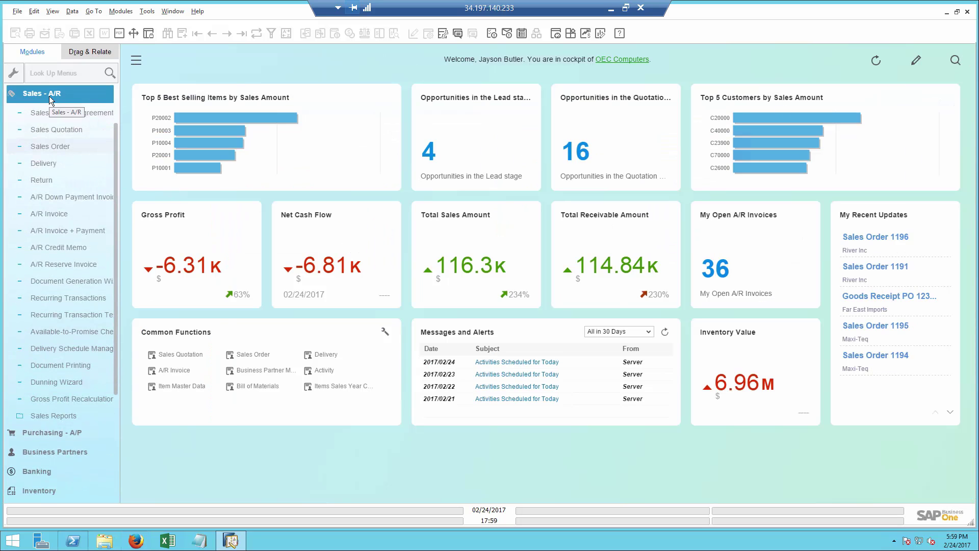
pyautogui.click(54, 147)
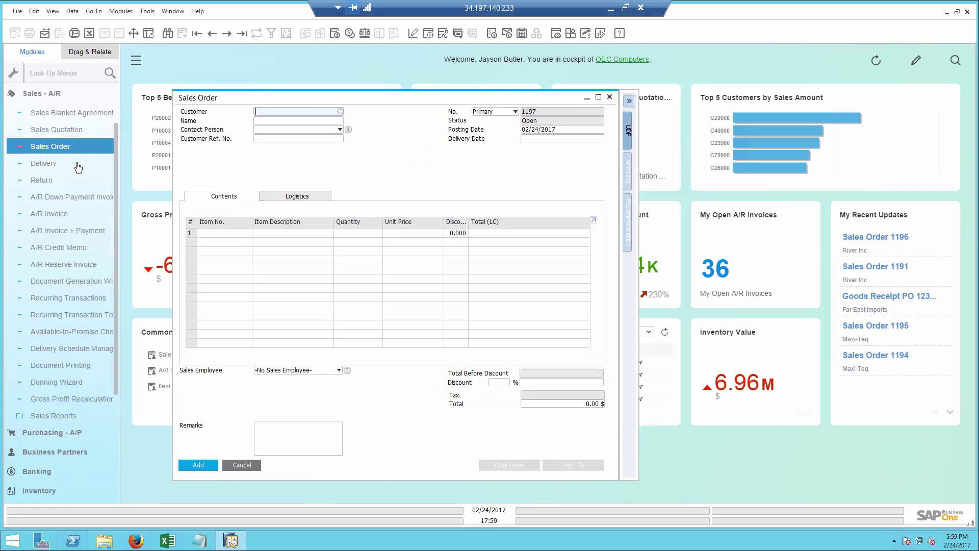
pyautogui.click(211, 35)
pyautogui.click(212, 35)
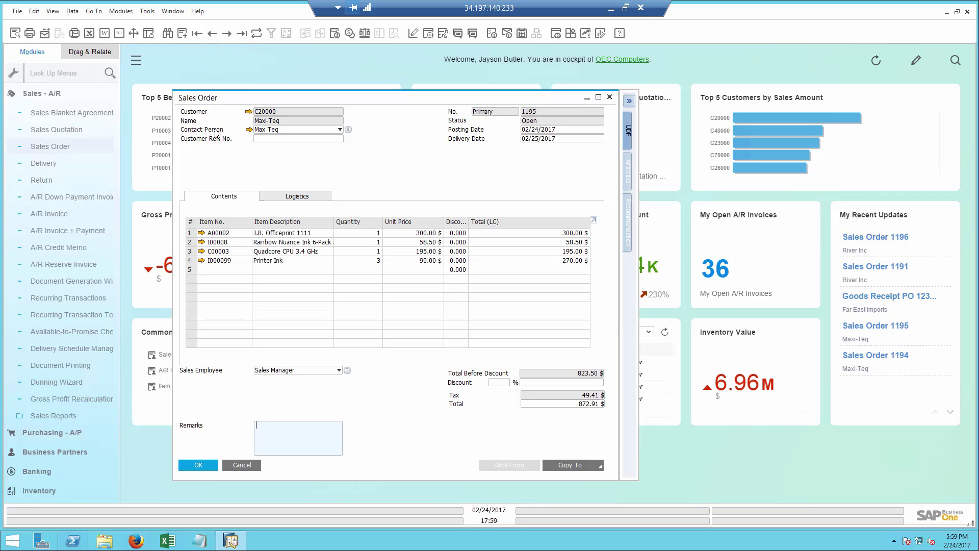
# Step: Open delivery schedule management for the Printer Ink line and expand the scheduled deliveries of the River Inc and Maxi-Teq orders
pyautogui.click(194, 262)
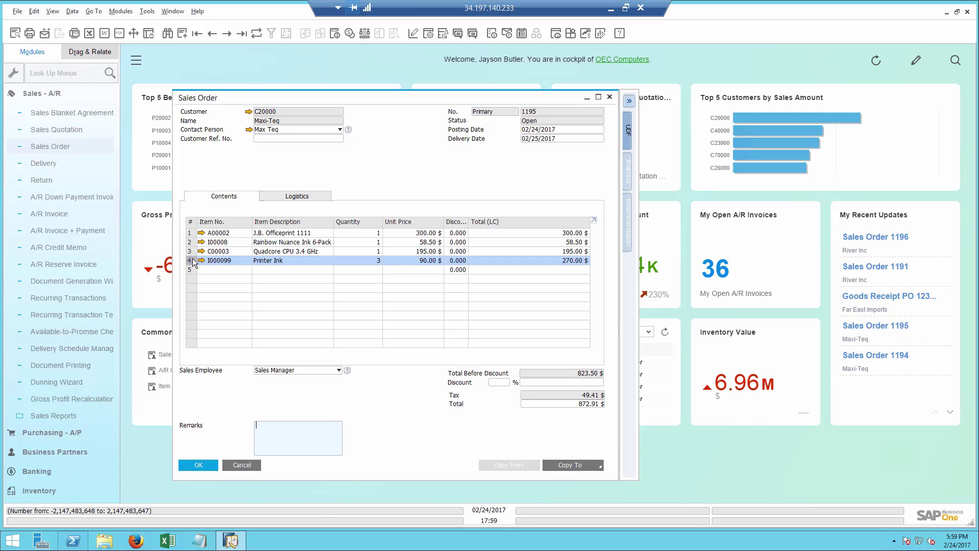
pyautogui.rightClick(194, 262)
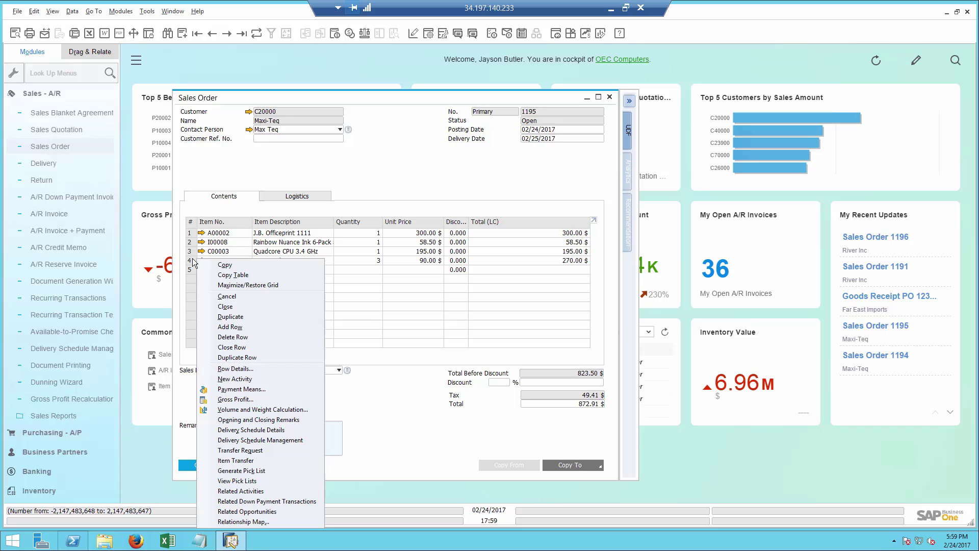
pyautogui.click(251, 439)
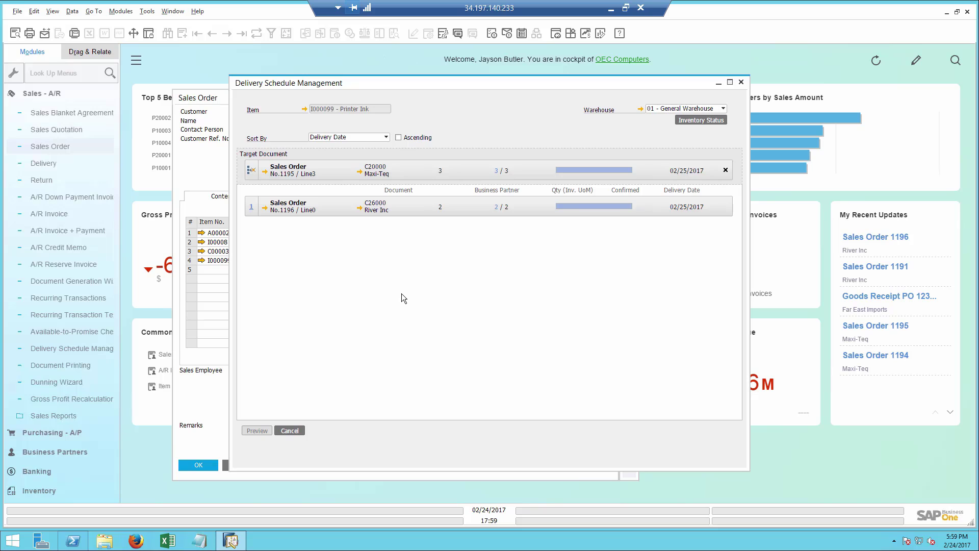
pyautogui.click(498, 207)
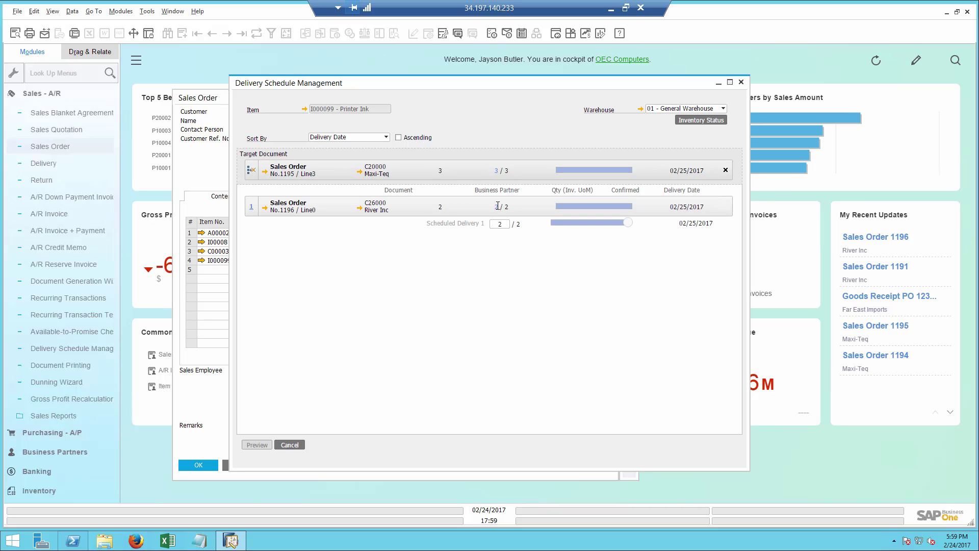
pyautogui.click(498, 171)
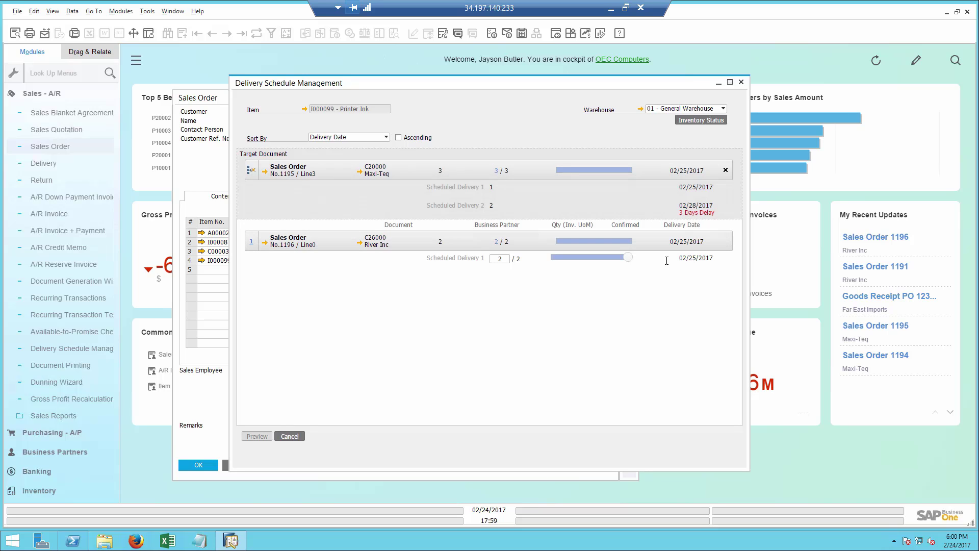
# Step: Reduce River Inc's scheduled delivery quantity to 0, preview and confirm the rescheduled deliveries, and close the schedule and sales order
pyautogui.moveTo(626, 261); pyautogui.dragTo(562, 258)
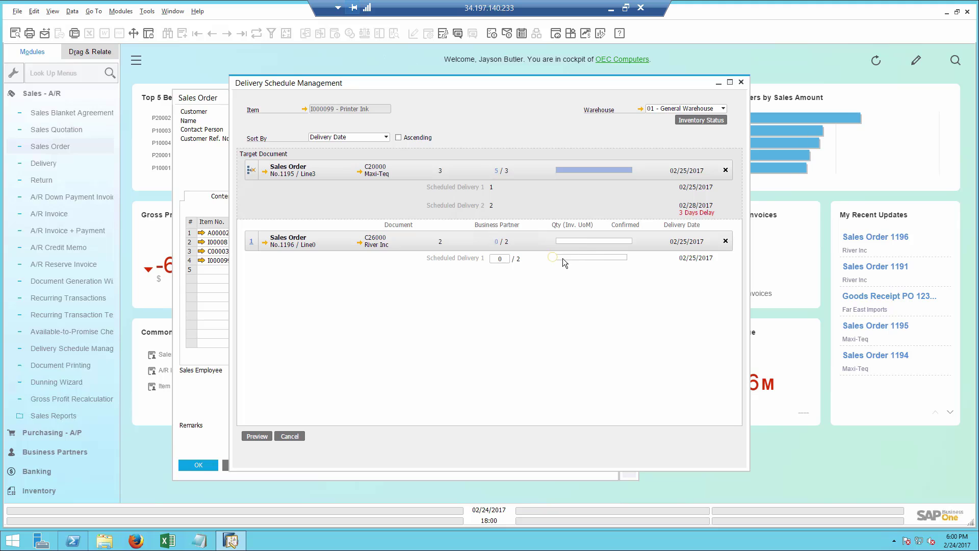
pyautogui.click(259, 436)
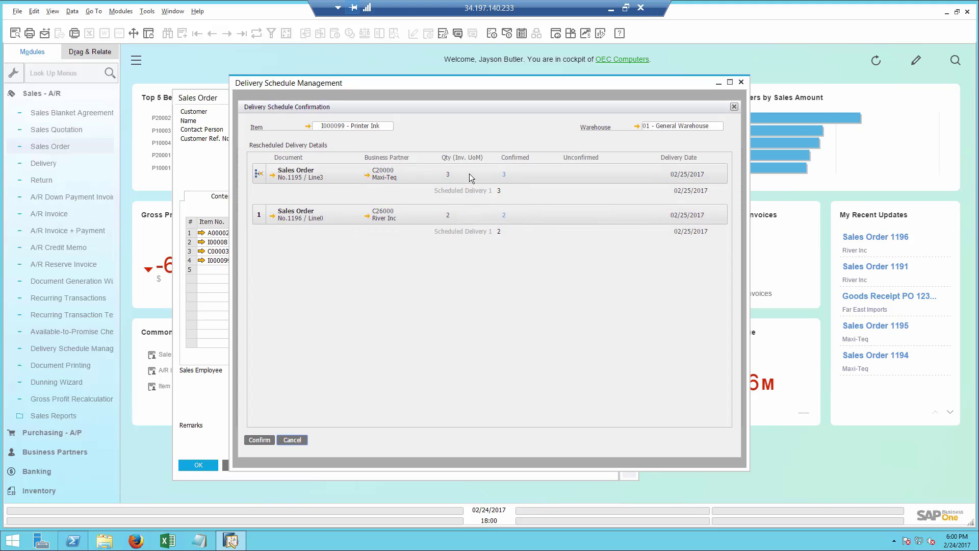
pyautogui.click(260, 440)
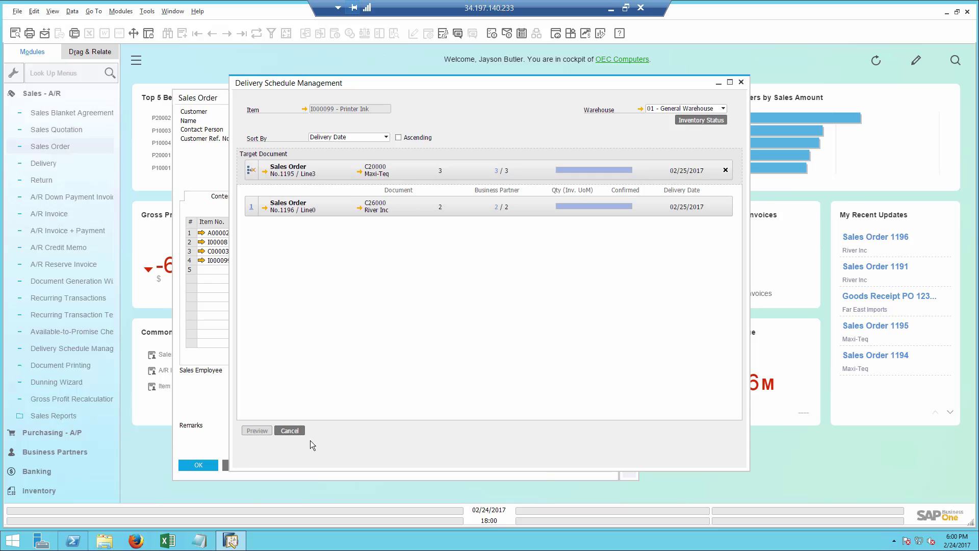
pyautogui.click(289, 431)
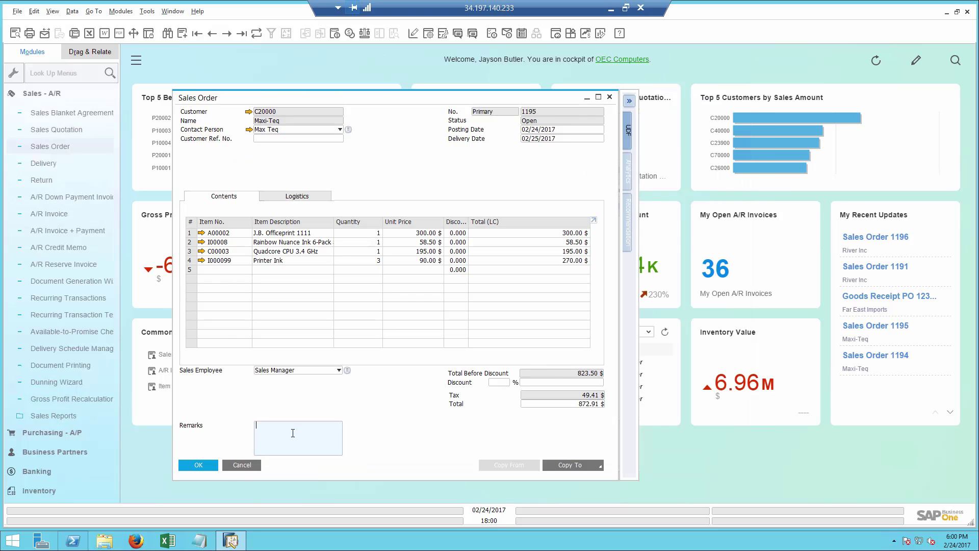
pyautogui.click(199, 466)
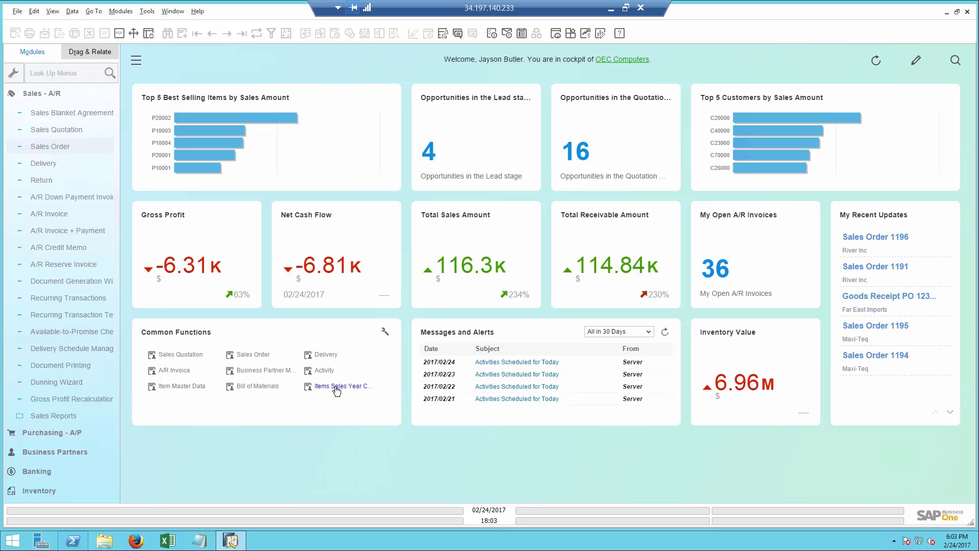
# Step: Switch to Excel and examine the item sales comparison for 2016 and 2017 across all item groups
pyautogui.click(168, 542)
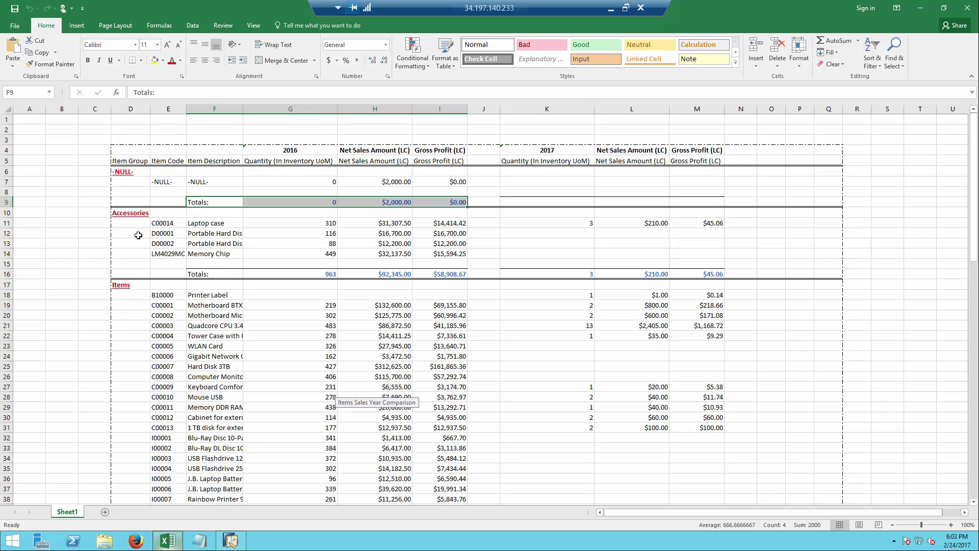
pyautogui.click(536, 152)
pyautogui.click(295, 153)
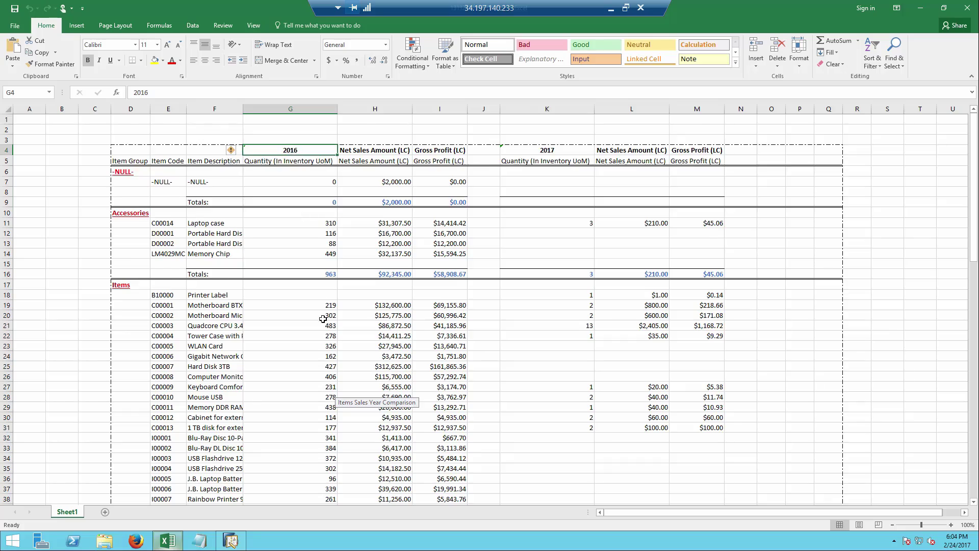
pyautogui.scroll(-5, 322, 320)
pyautogui.scroll(-20, 323, 320)
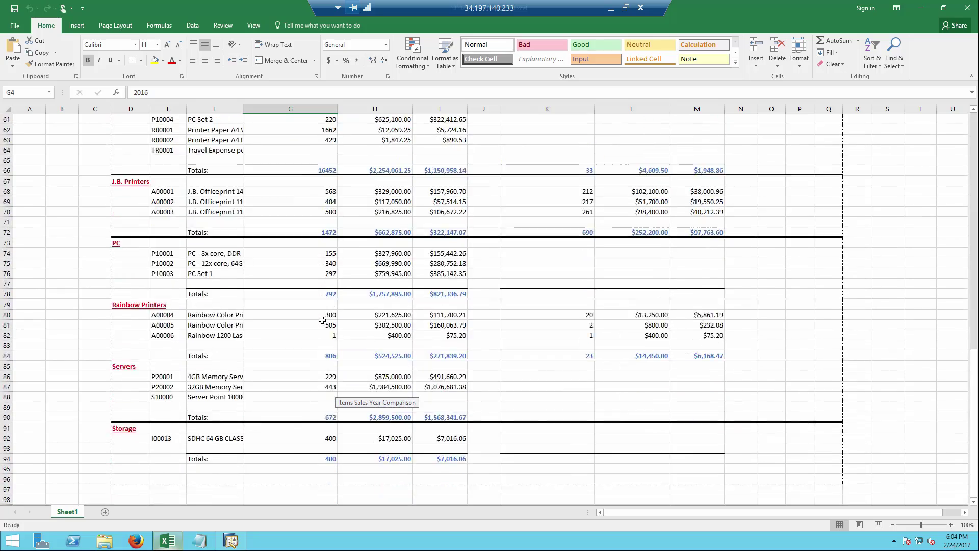
pyautogui.scroll(20, 323, 320)
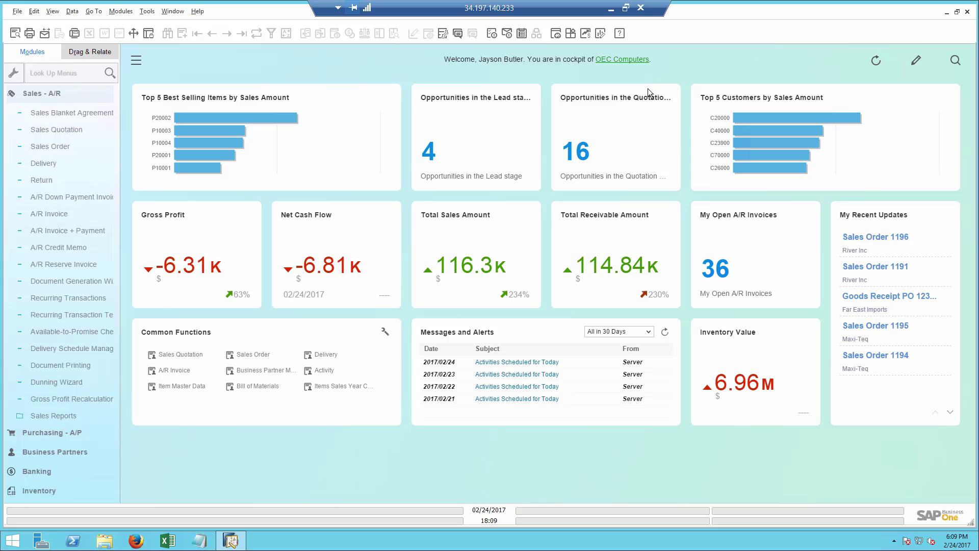
# Step: Search the company data from the cockpit for the contact's first name
pyautogui.click(956, 61)
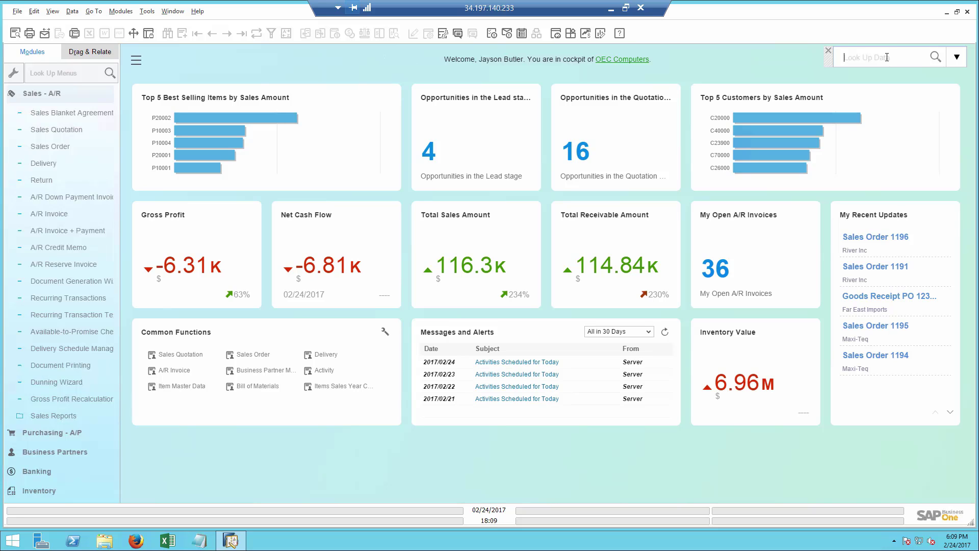
pyautogui.click(887, 57)
pyautogui.write('lewis')
pyautogui.press('Return')
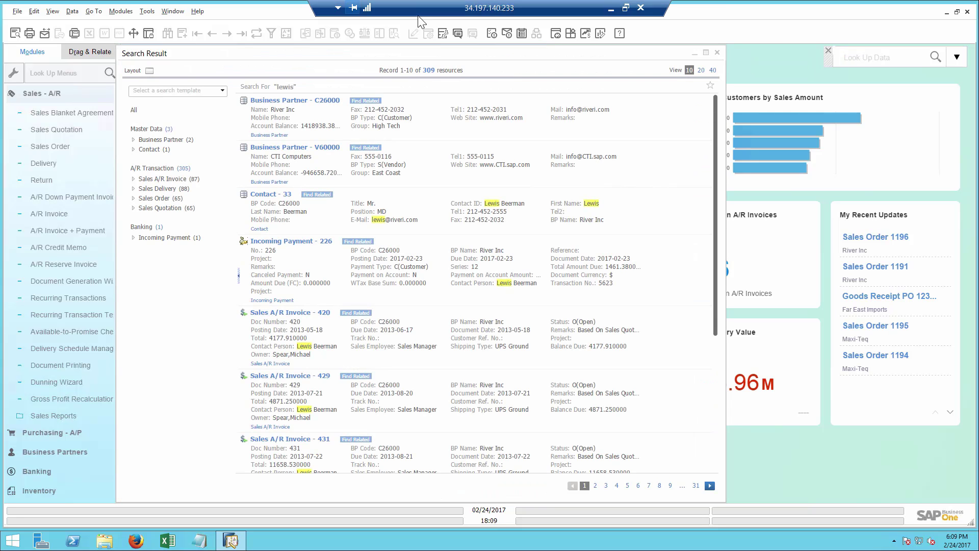
# Step: Filter the search results to closed Sales A/R Invoices with posting dates starting from 2017-01-01
pyautogui.click(178, 182)
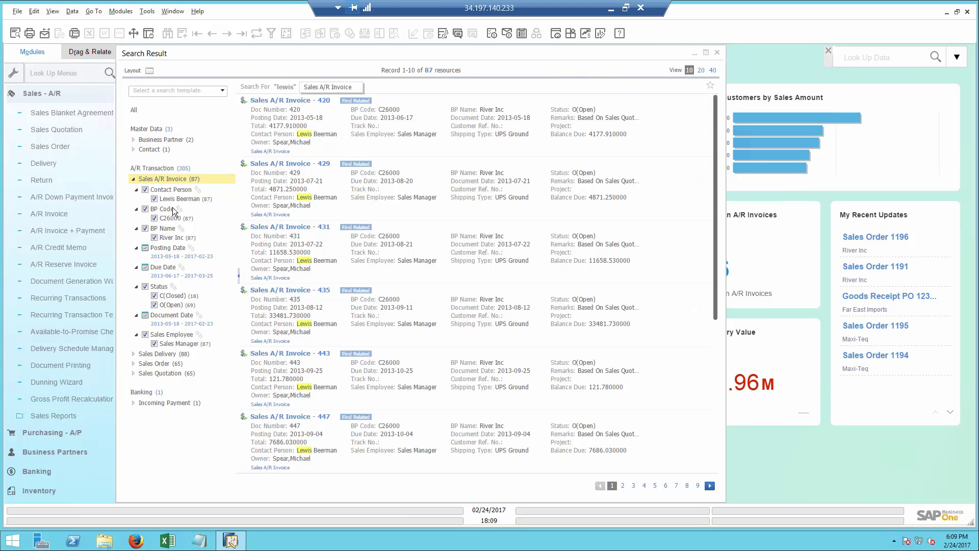
pyautogui.click(155, 305)
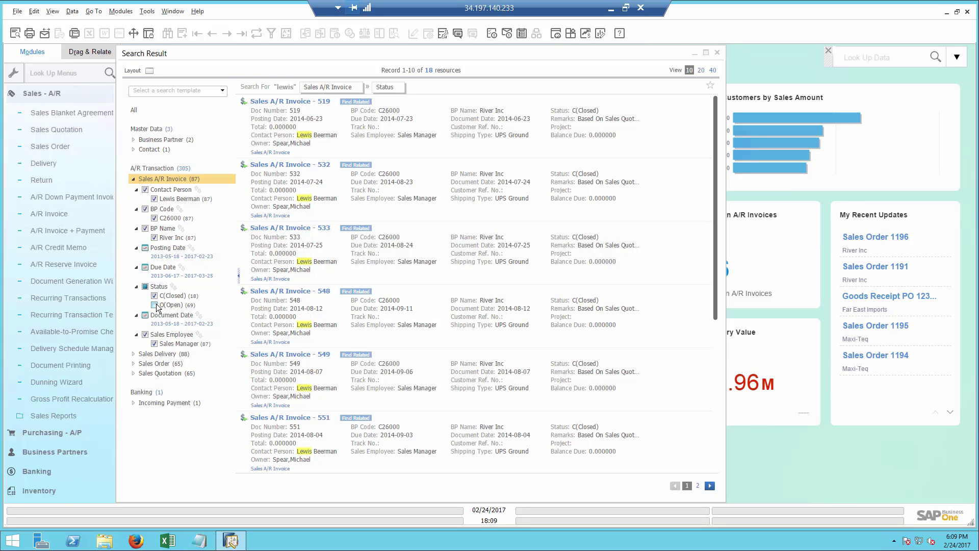
pyautogui.click(166, 256)
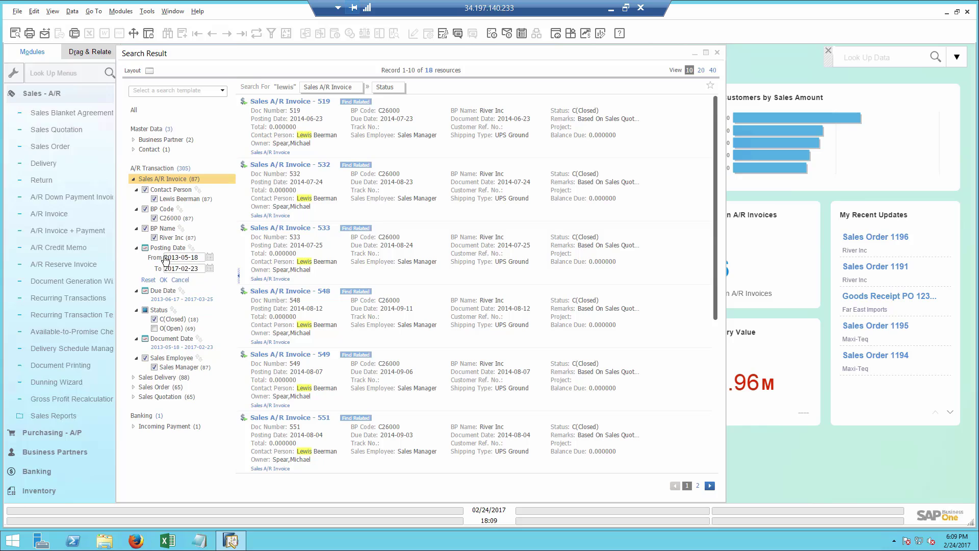
pyautogui.click(210, 259)
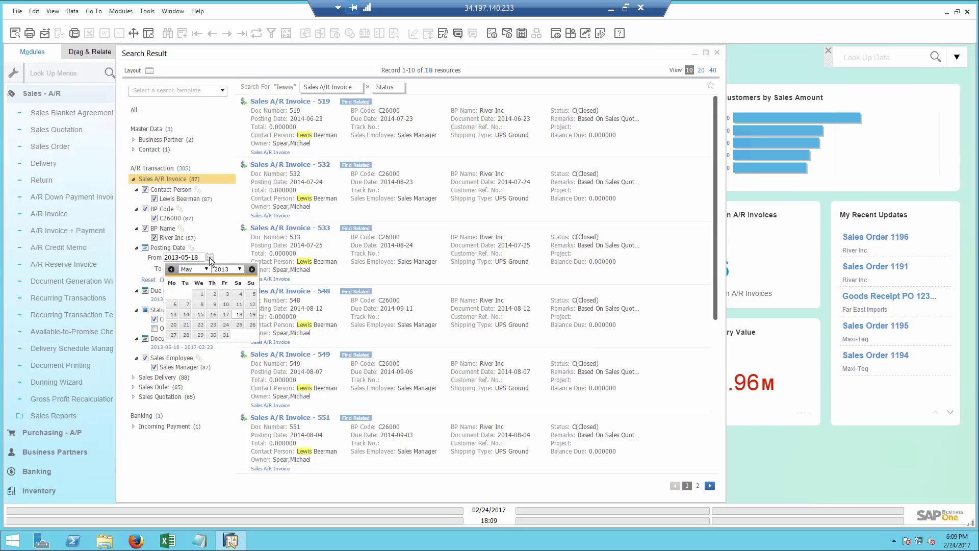
pyautogui.click(240, 269)
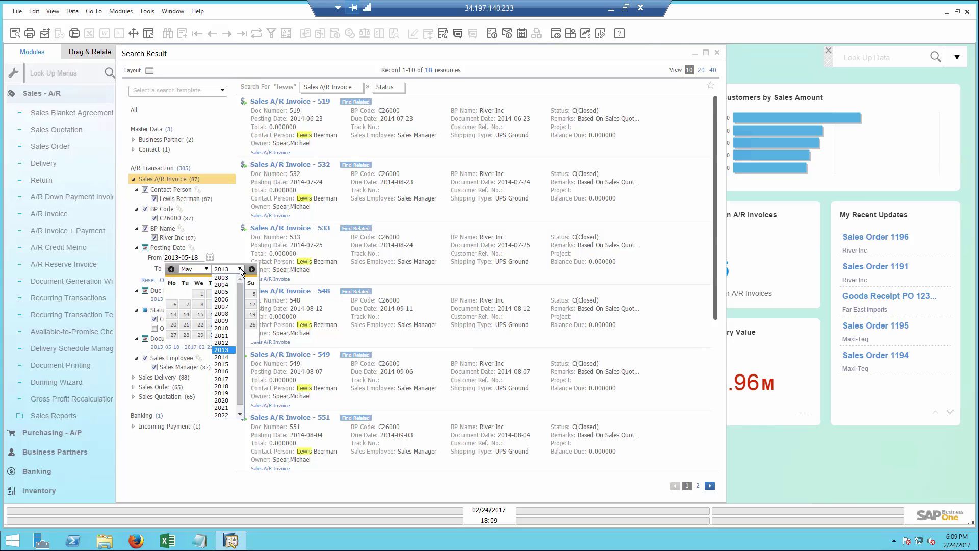
pyautogui.click(228, 381)
pyautogui.click(204, 270)
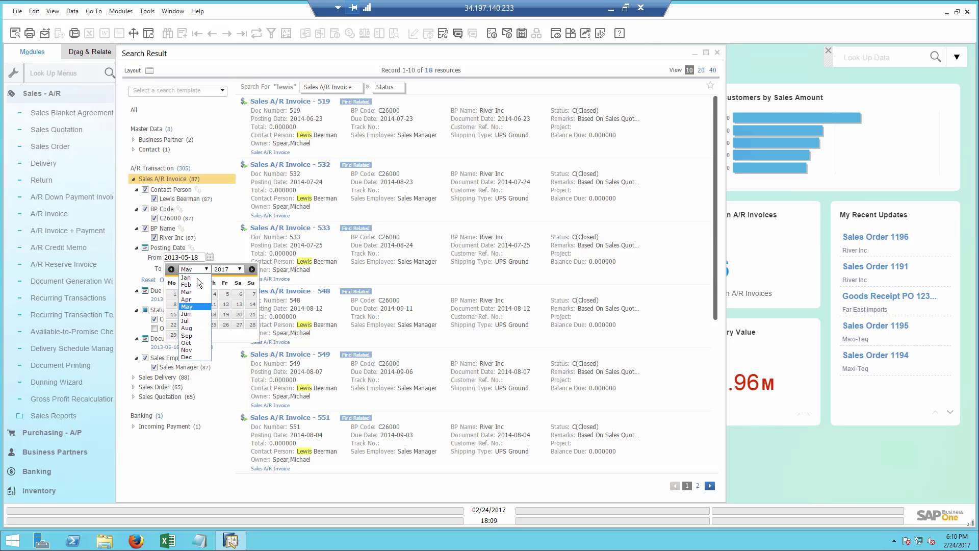
pyautogui.click(186, 277)
pyautogui.click(250, 295)
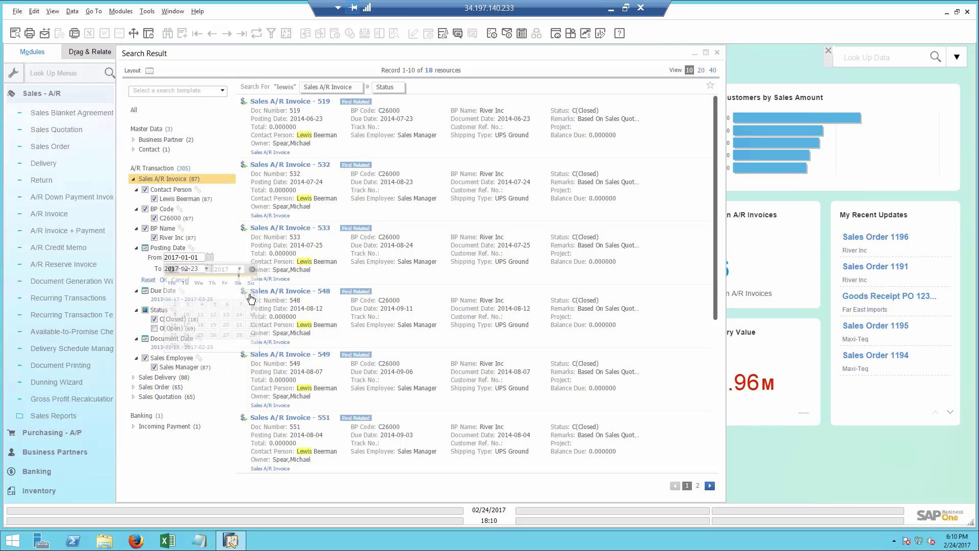
pyautogui.click(164, 280)
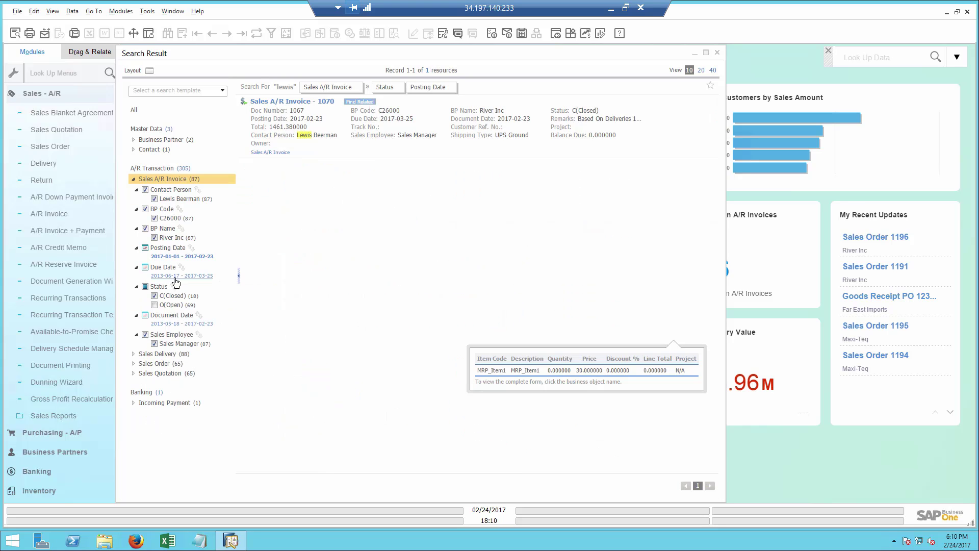
# Step: Find the business objects related to the filtered A/R invoice and browse its items and deliveries through to the River Inc business partner
pyautogui.moveTo(370, 110)
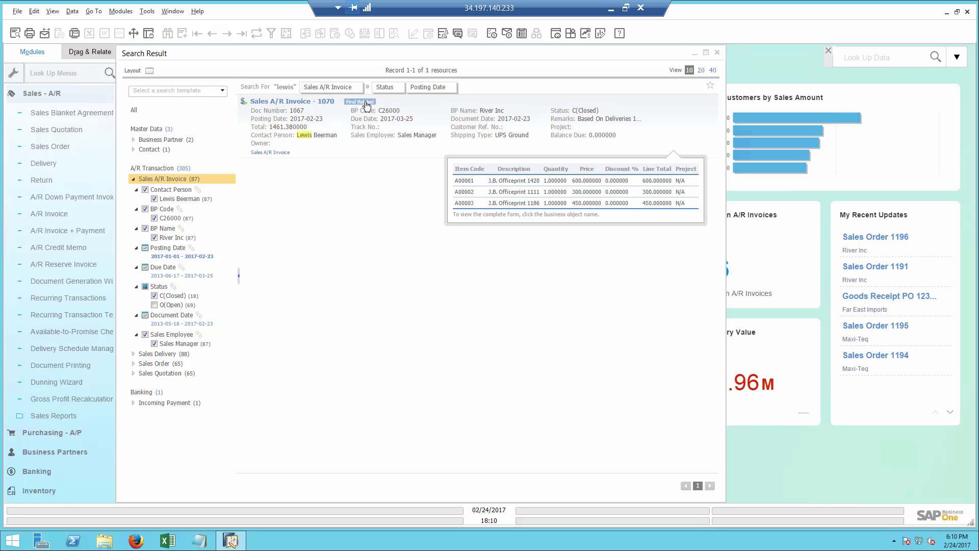
pyautogui.click(366, 103)
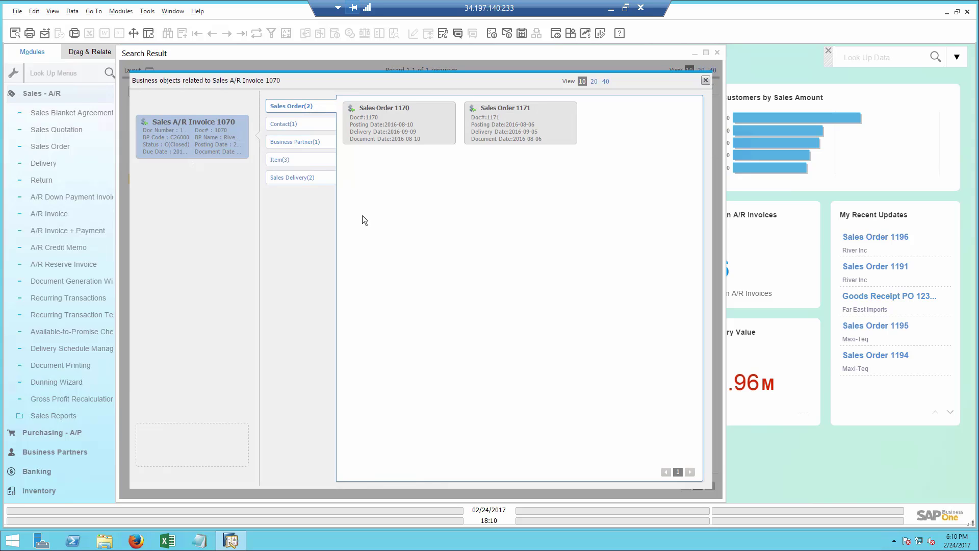
pyautogui.click(286, 162)
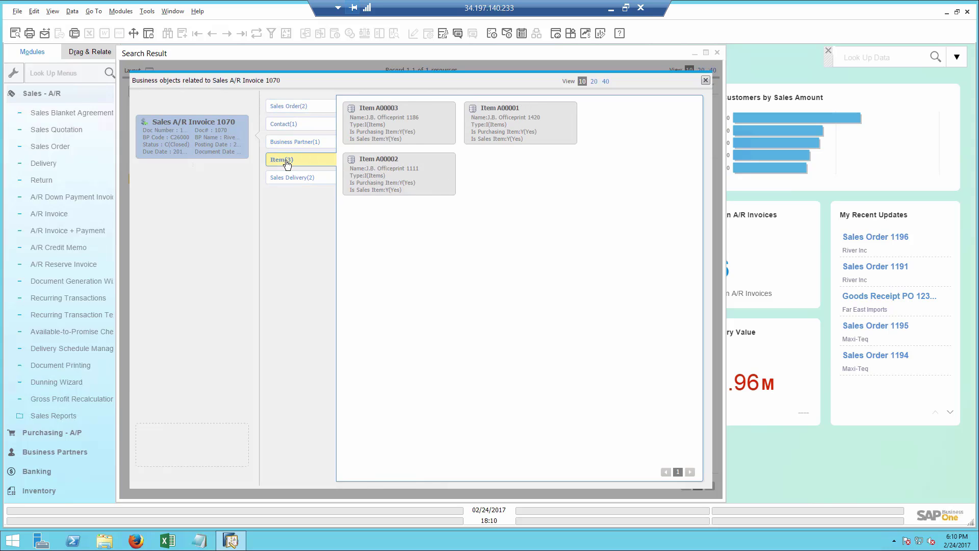
pyautogui.click(288, 178)
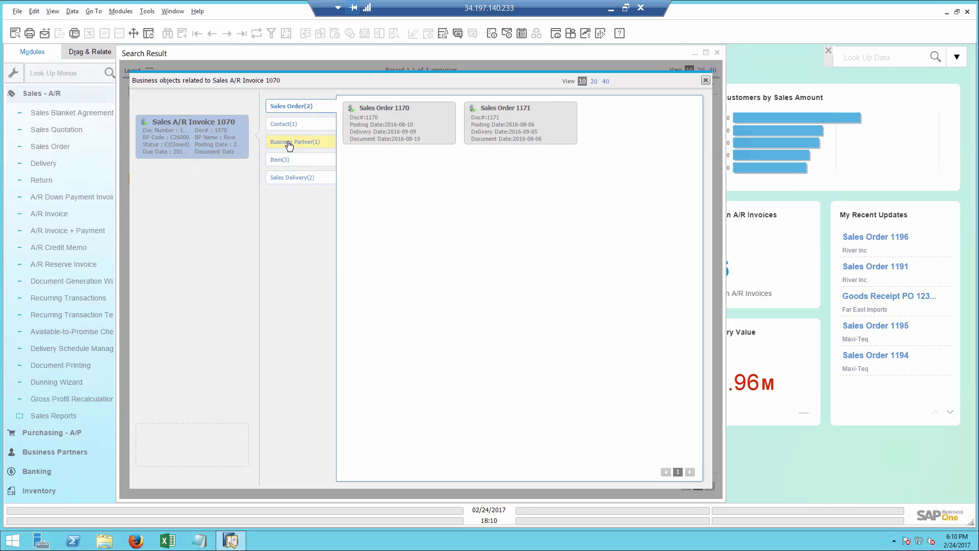
pyautogui.click(295, 142)
pyautogui.doubleClick(378, 132)
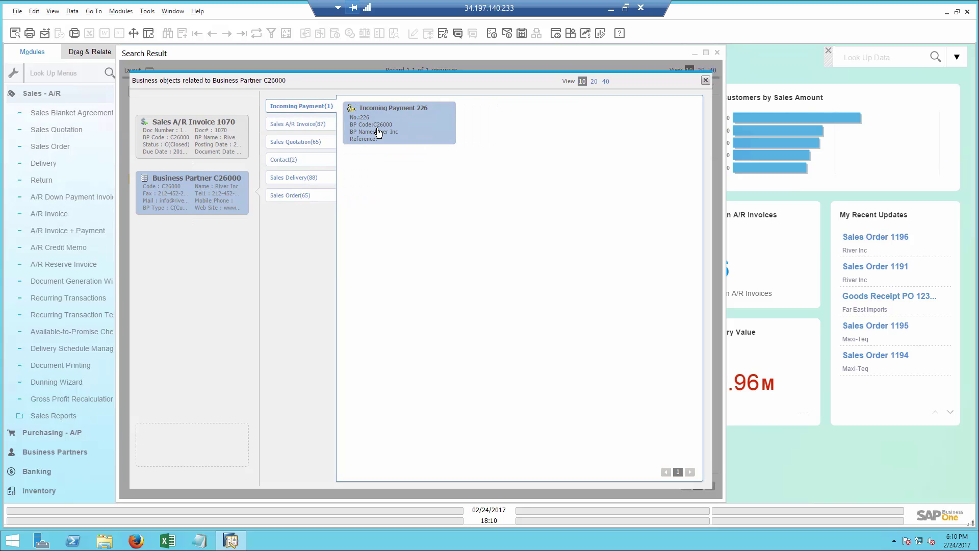
# Step: Open the A/R invoice from the related objects view and display its relationship map
pyautogui.doubleClick(204, 127)
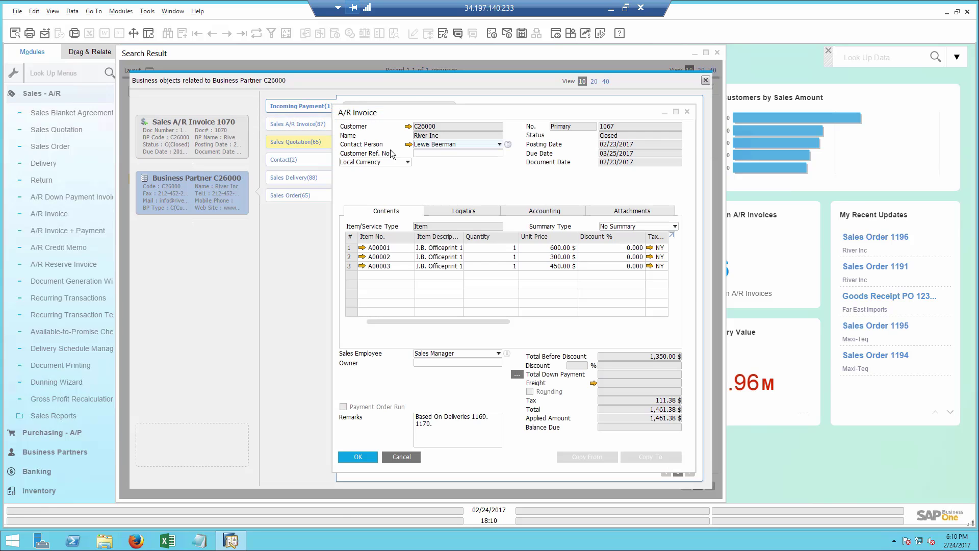
pyautogui.rightClick(457, 173)
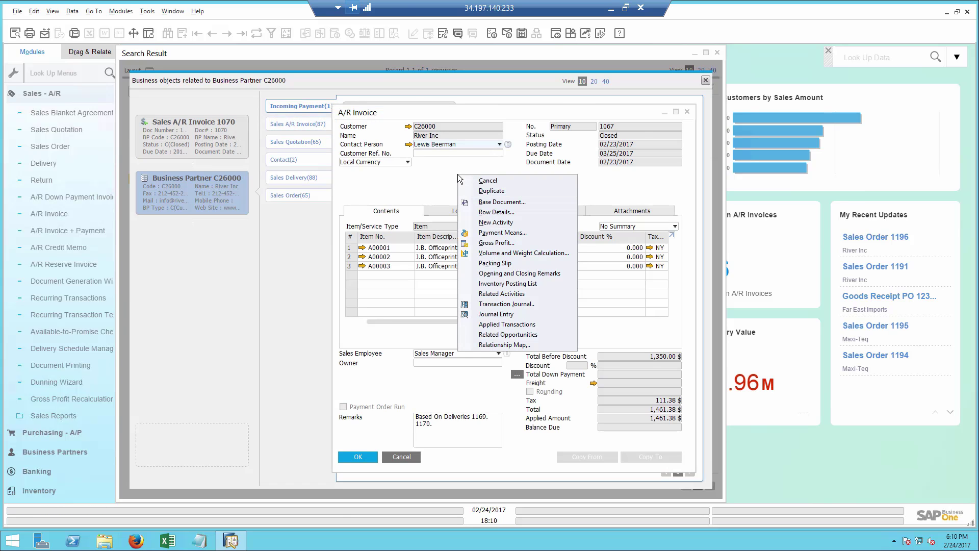
pyautogui.click(503, 343)
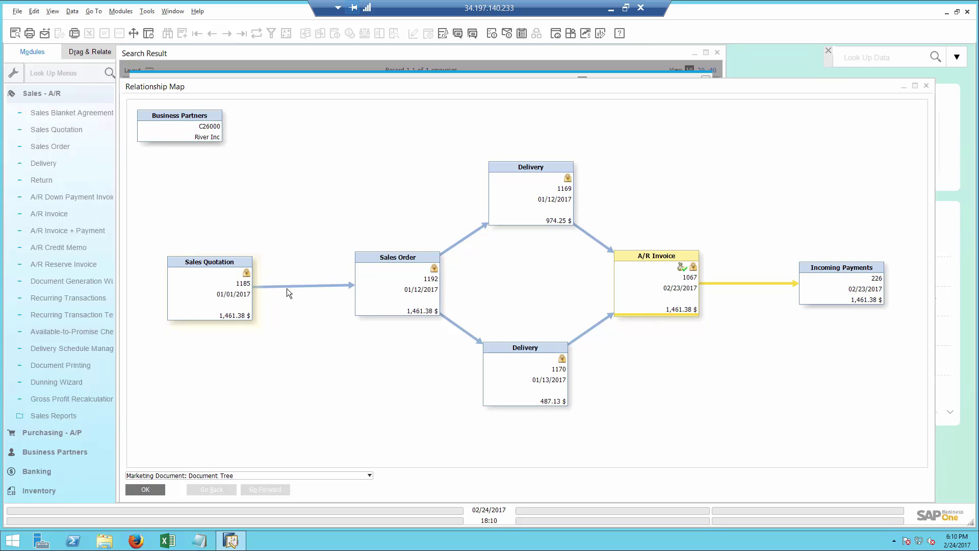
# Step: Open the incoming payment from the relationship map, start an e-mail with an edited report attached, and close all windows without sending
pyautogui.doubleClick(838, 287)
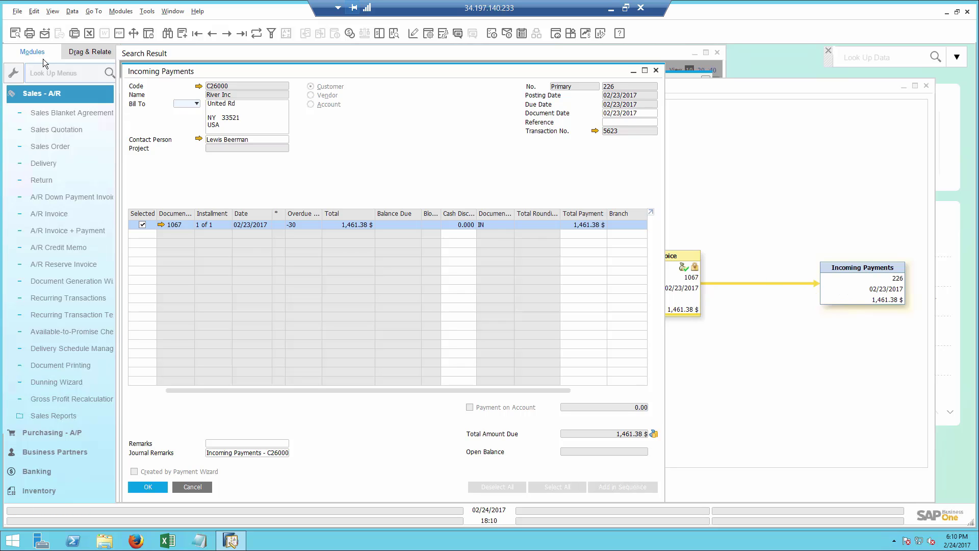
pyautogui.click(43, 39)
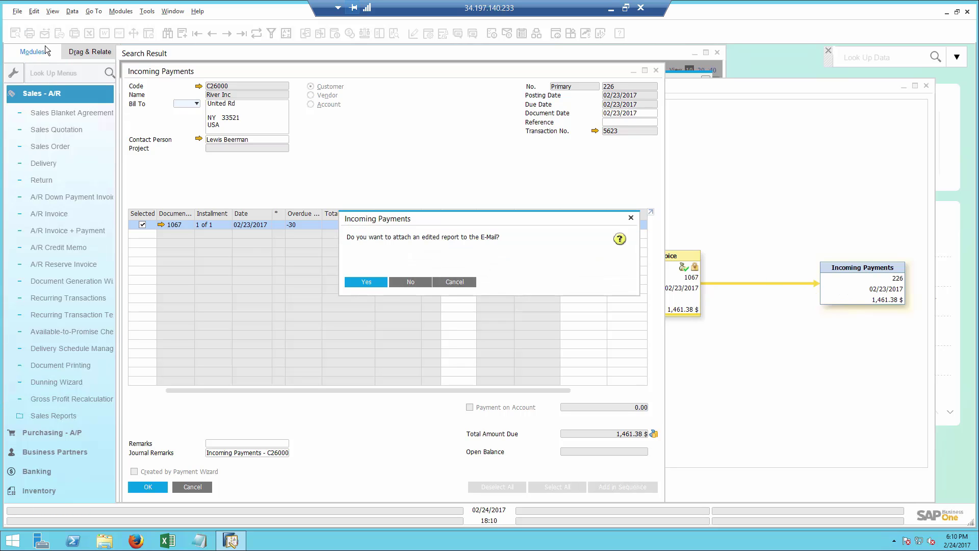
pyautogui.click(363, 279)
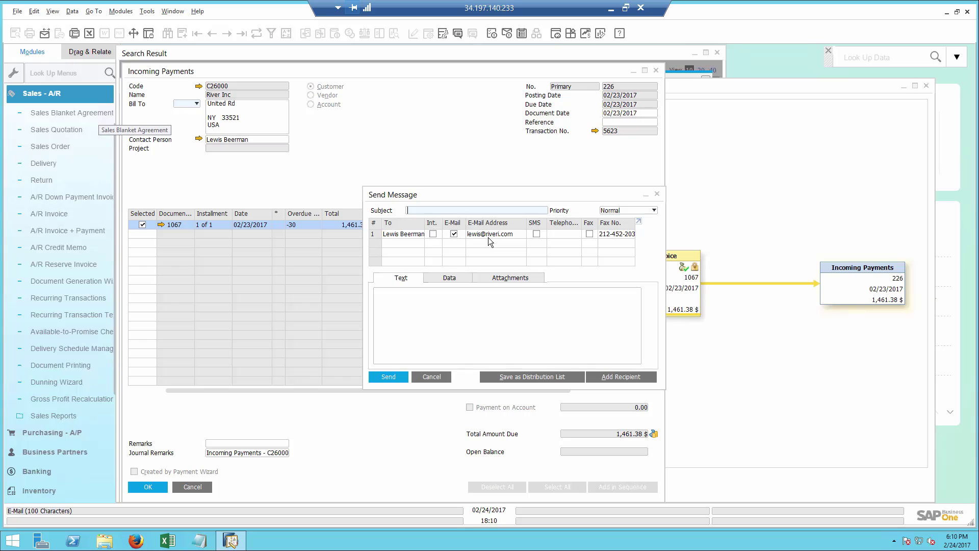
pyautogui.click(172, 12)
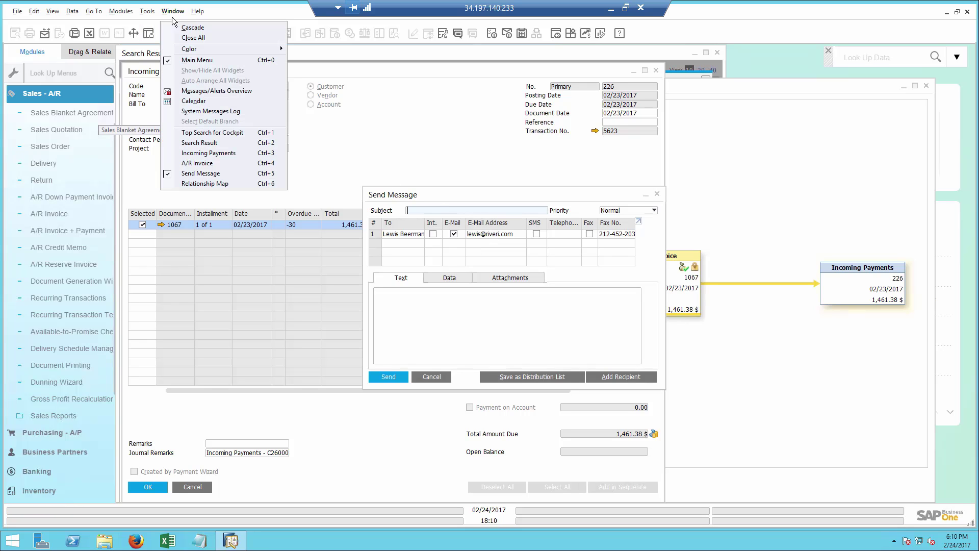
pyautogui.click(185, 38)
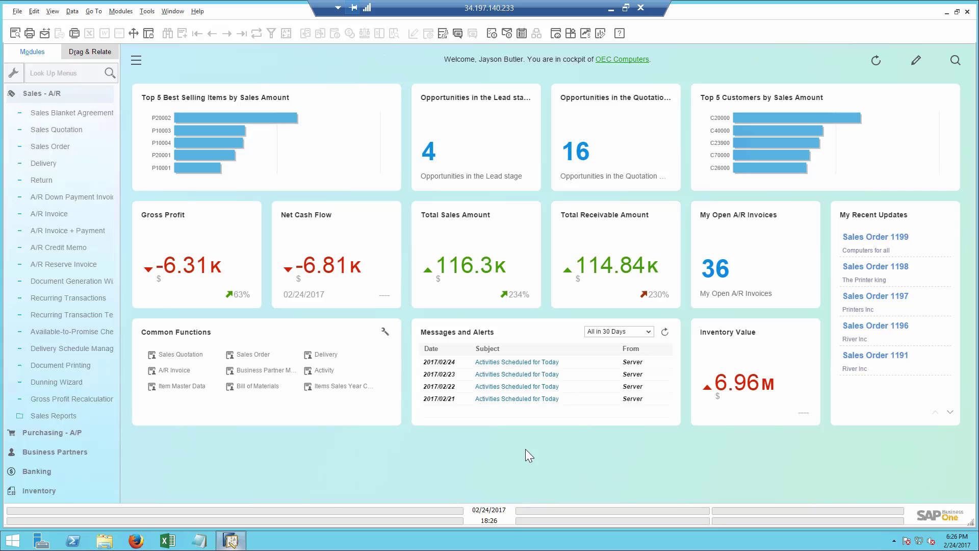
# Step: Collapse the Sales - A/R module and open the cash flow forecast with its period extended to 08/29/2017
pyautogui.click(79, 97)
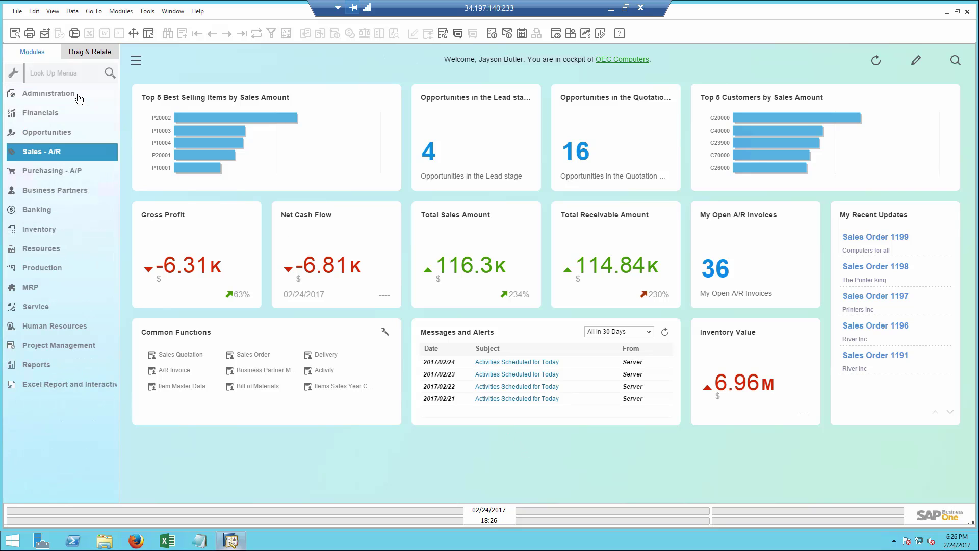
pyautogui.press('Down')
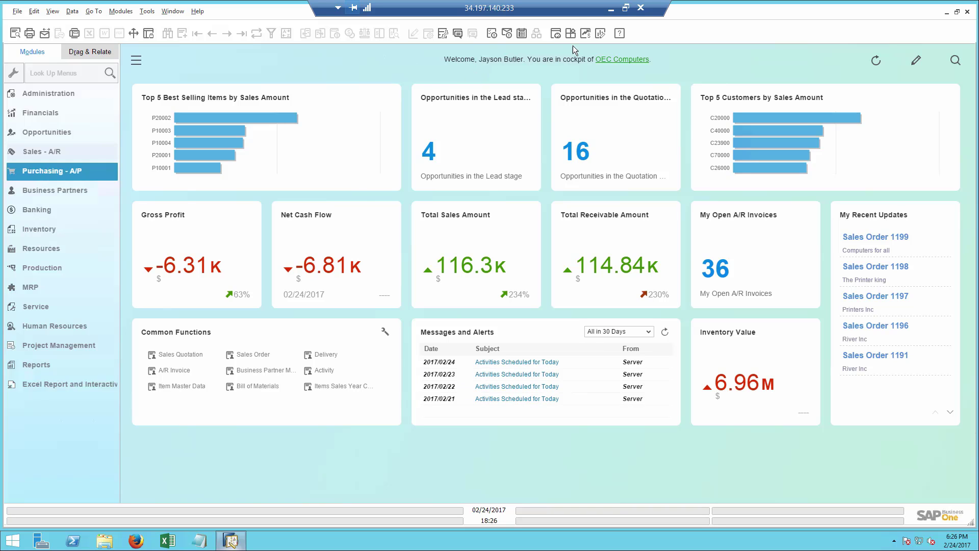
pyautogui.click(585, 33)
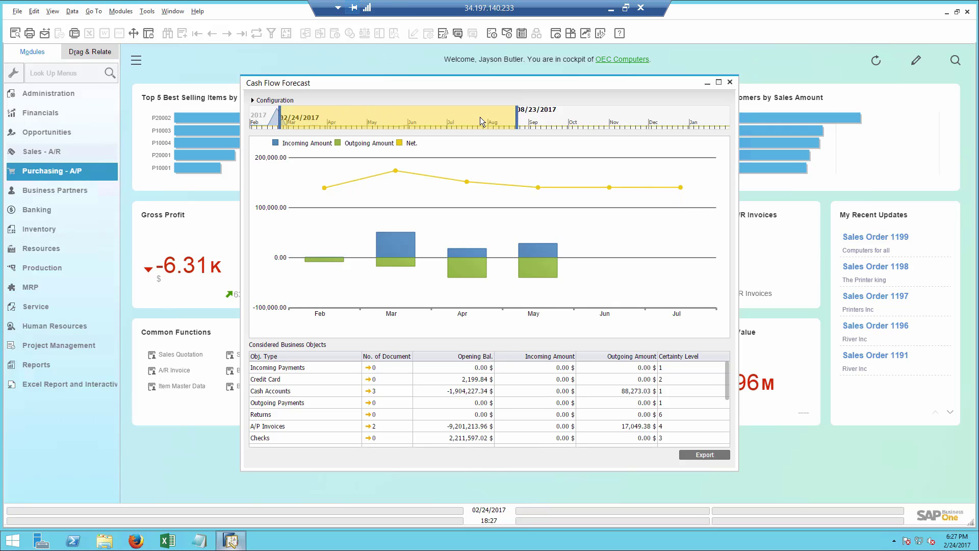
pyautogui.click(525, 124)
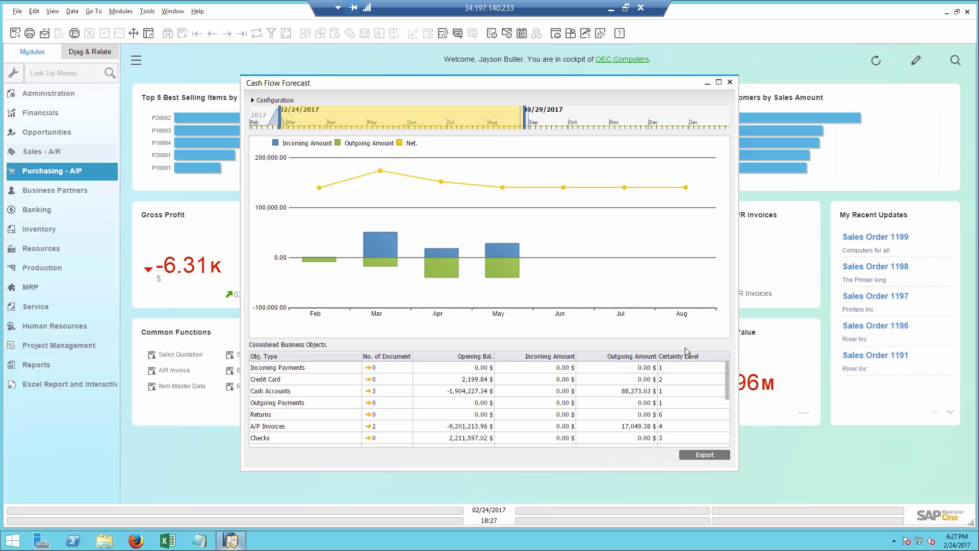
# Step: Examine the forecast's considered business objects and the document details behind March's incoming amount
pyautogui.moveTo(730, 375); pyautogui.dragTo(733, 424)
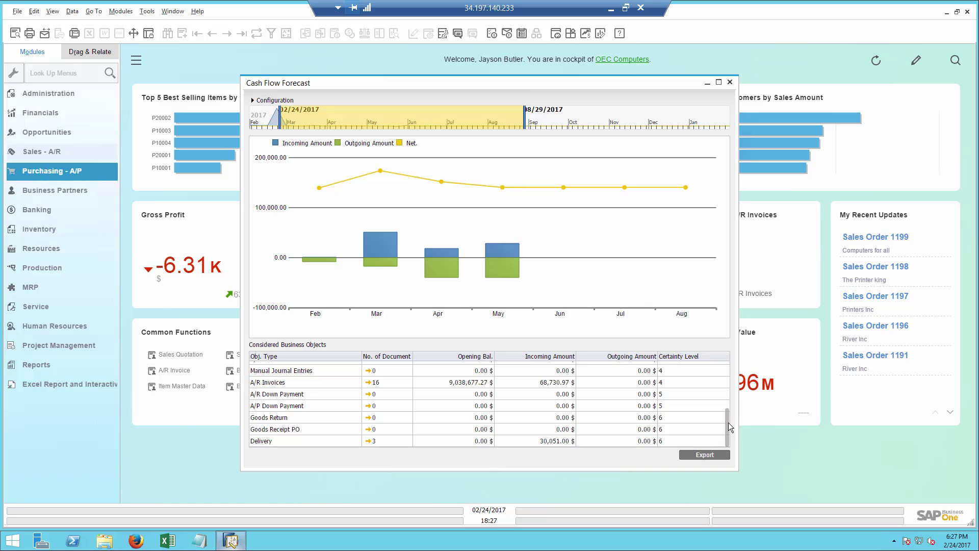
pyautogui.moveTo(728, 422); pyautogui.dragTo(727, 372)
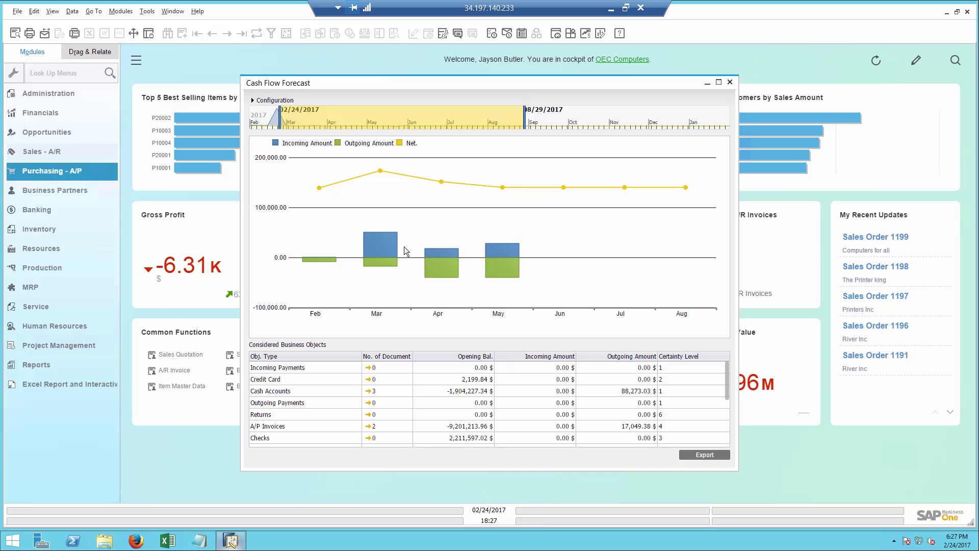
pyautogui.doubleClick(371, 241)
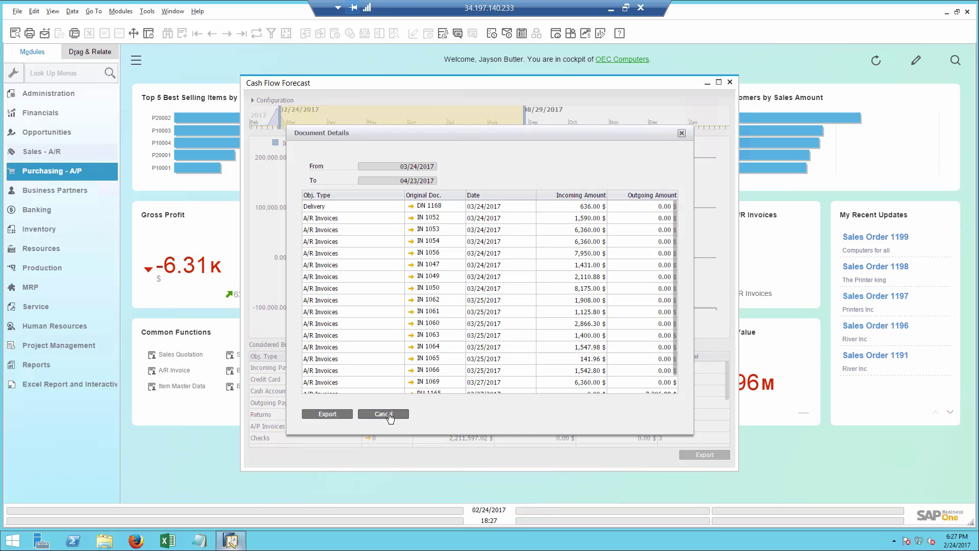
pyautogui.click(383, 414)
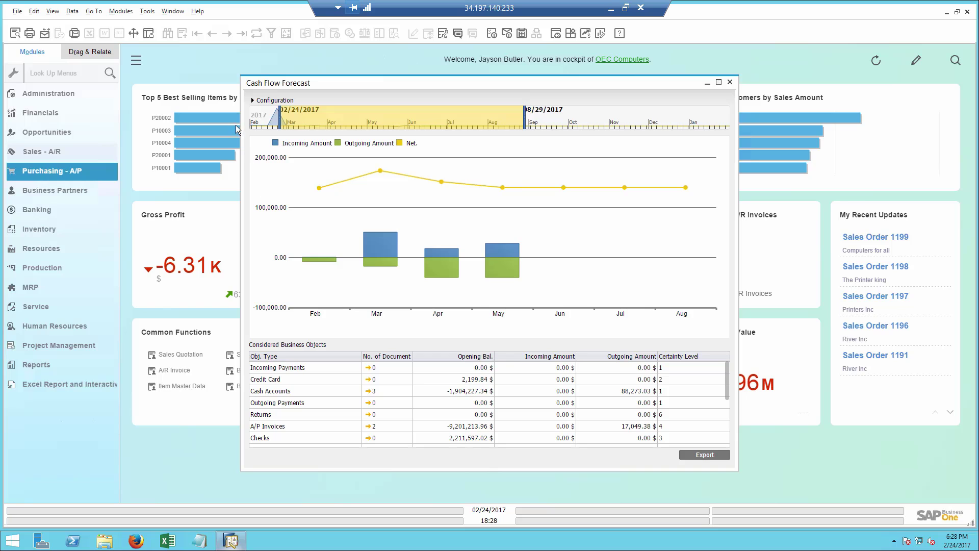
# Step: Set the forecast's certainty level to the lowest setting, inspect the document details behind June's incoming amount, and close the forecast
pyautogui.click(253, 101)
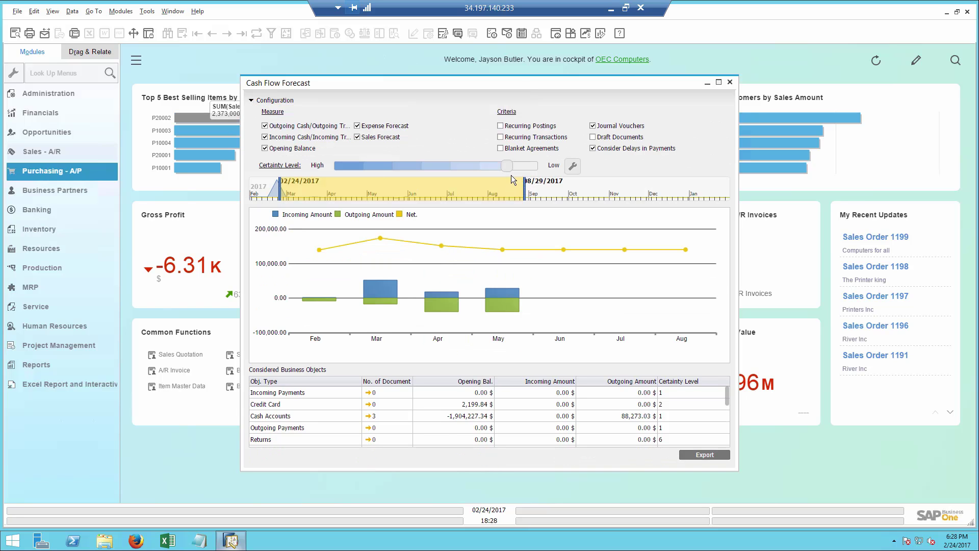
pyautogui.moveTo(521, 170); pyautogui.dragTo(534, 168)
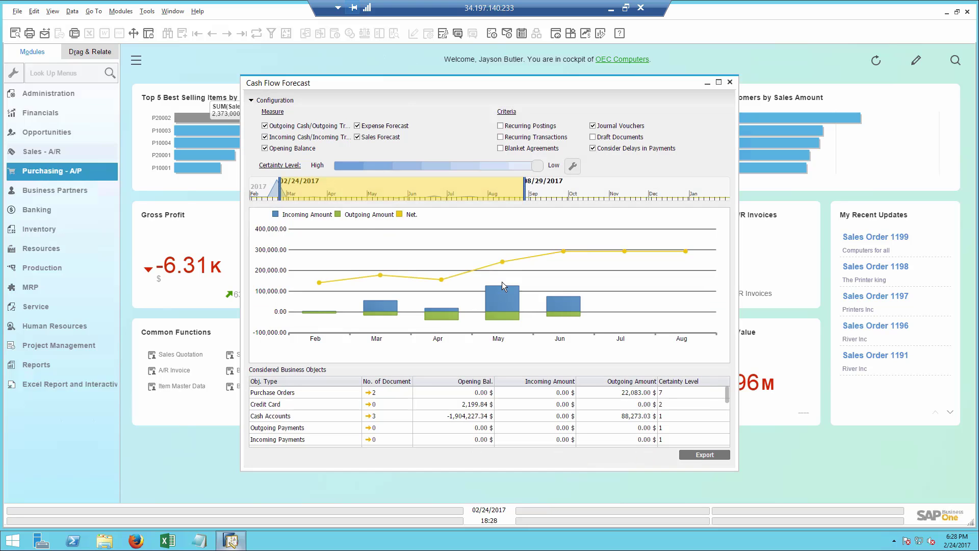
pyautogui.doubleClick(558, 308)
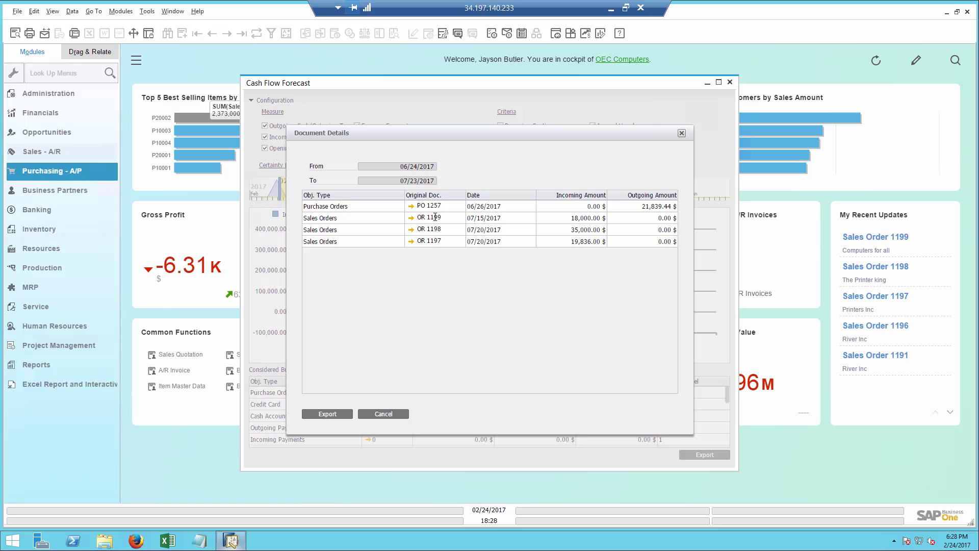
pyautogui.click(381, 413)
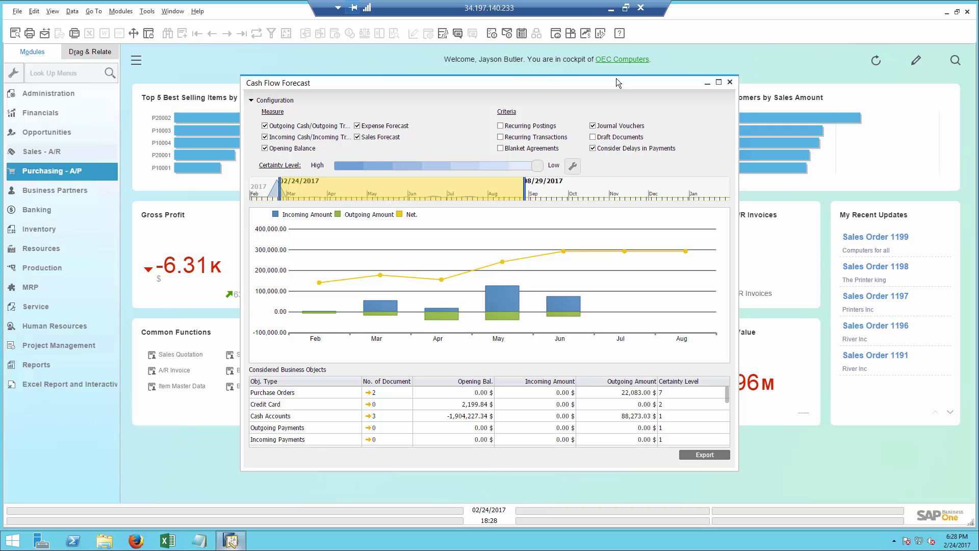
pyautogui.click(730, 82)
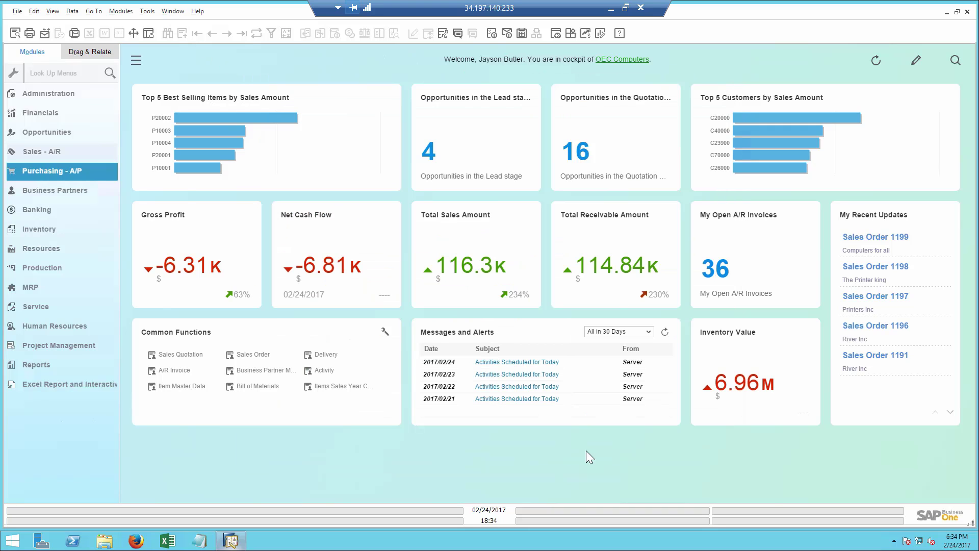